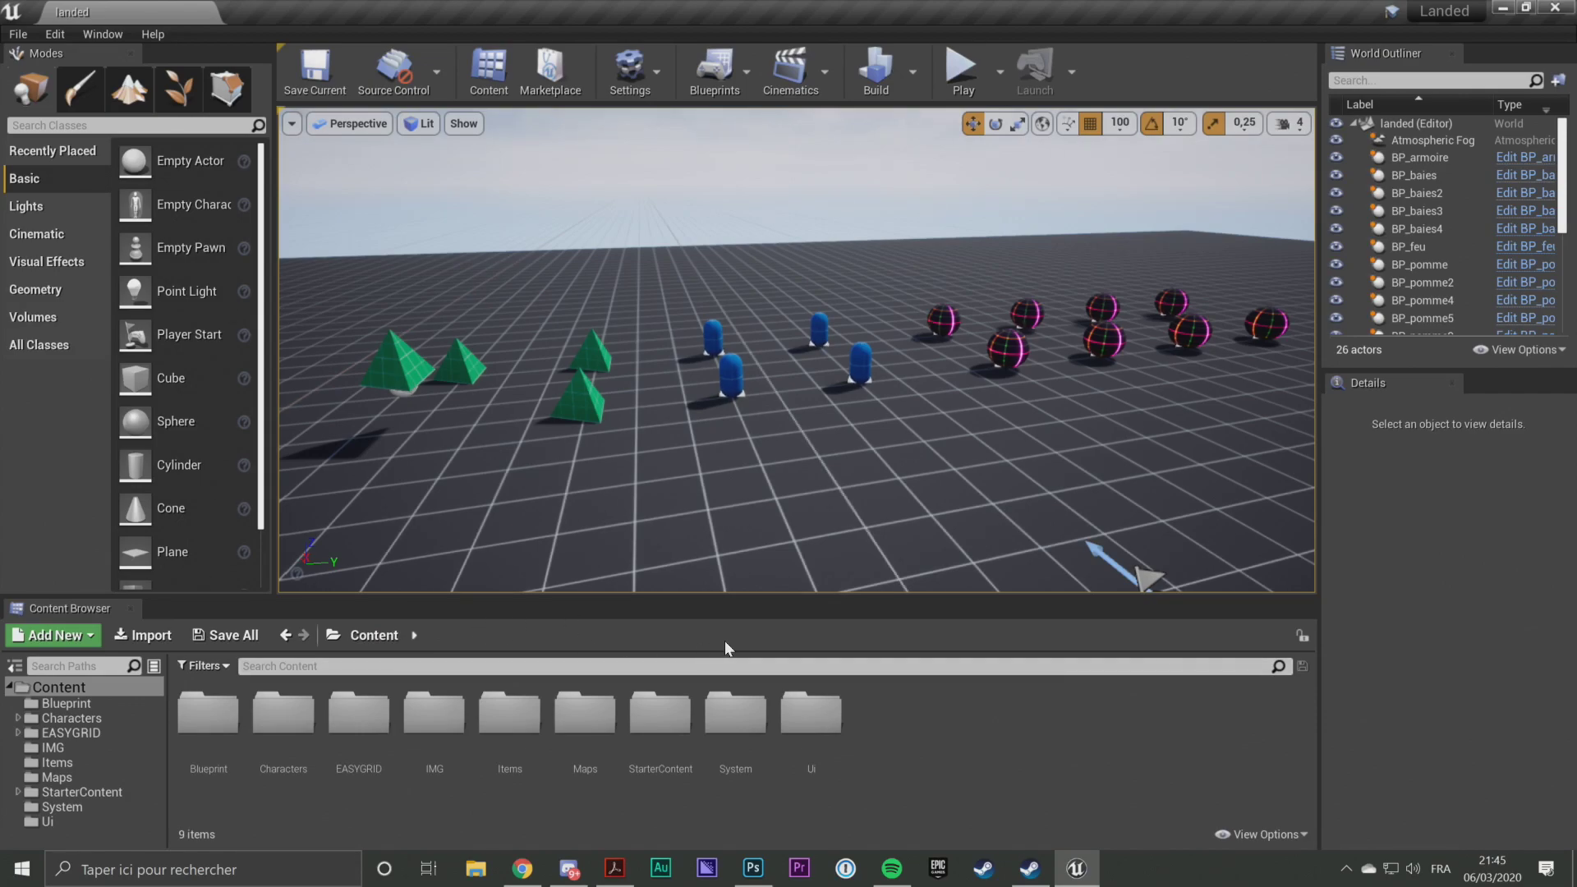
Switch to Chrome, look through the uploaded videos on the YouTube channel, and return to the Unreal Editor
click(523, 877)
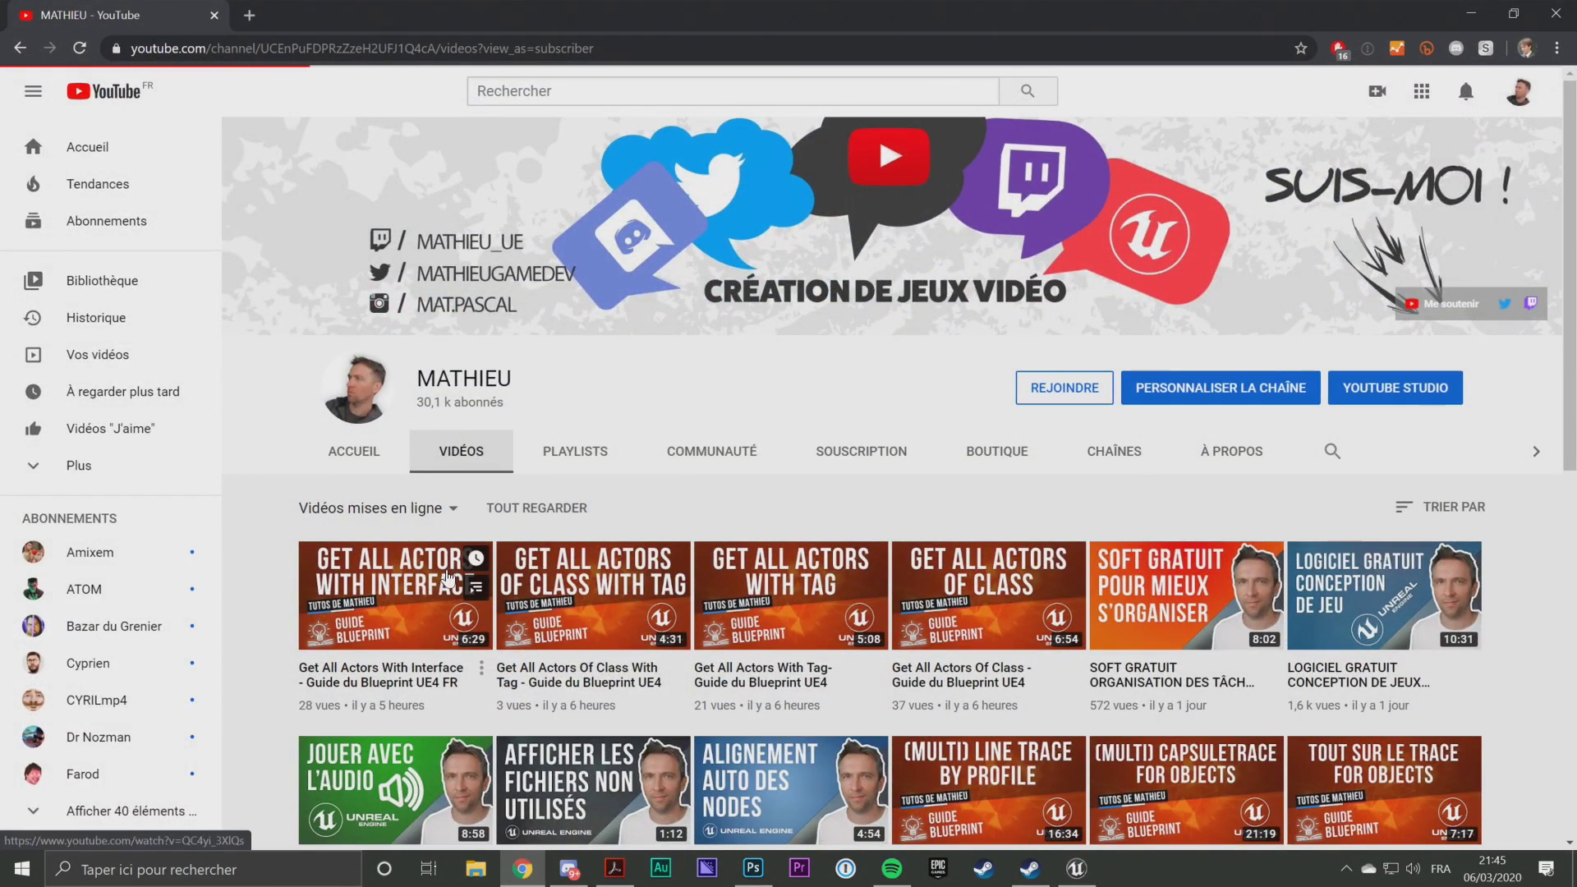
scroll(477, 563, down, 2)
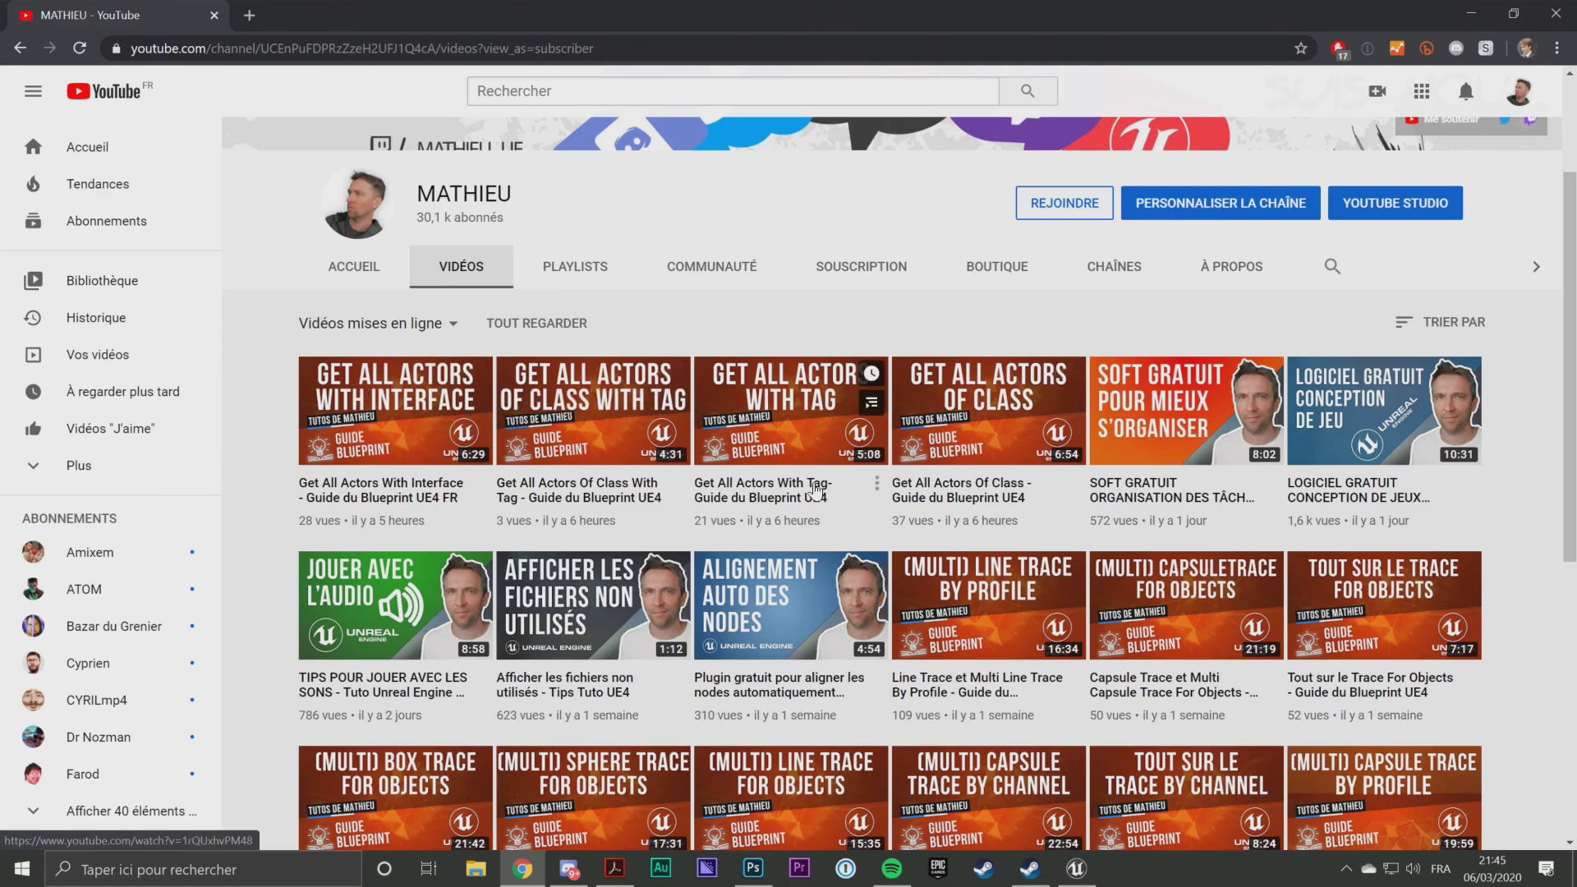
click(458, 287)
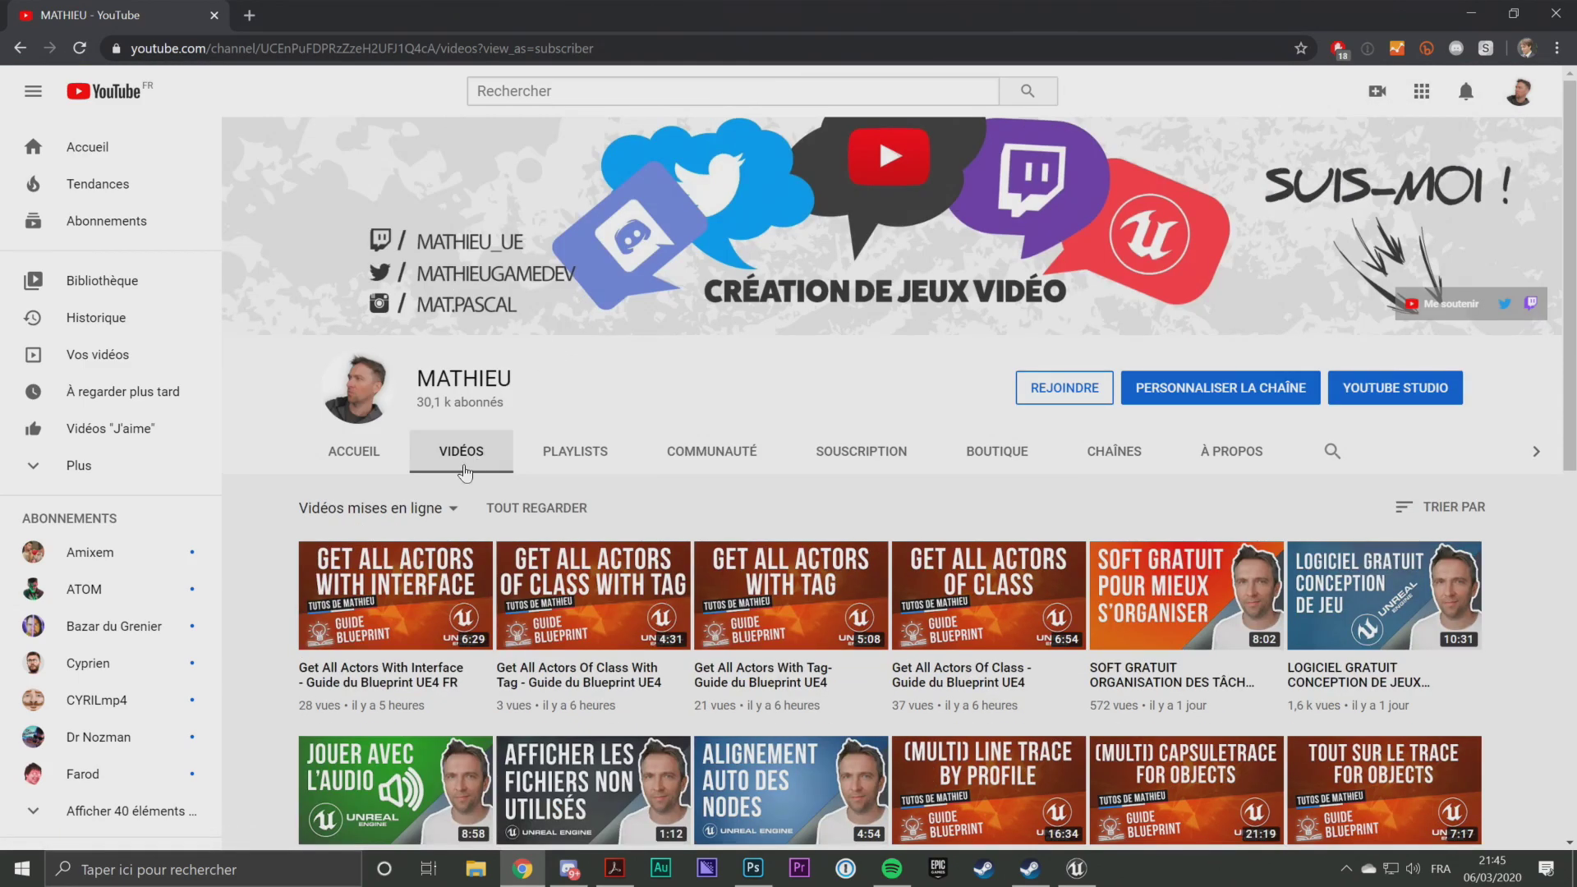
click(1472, 15)
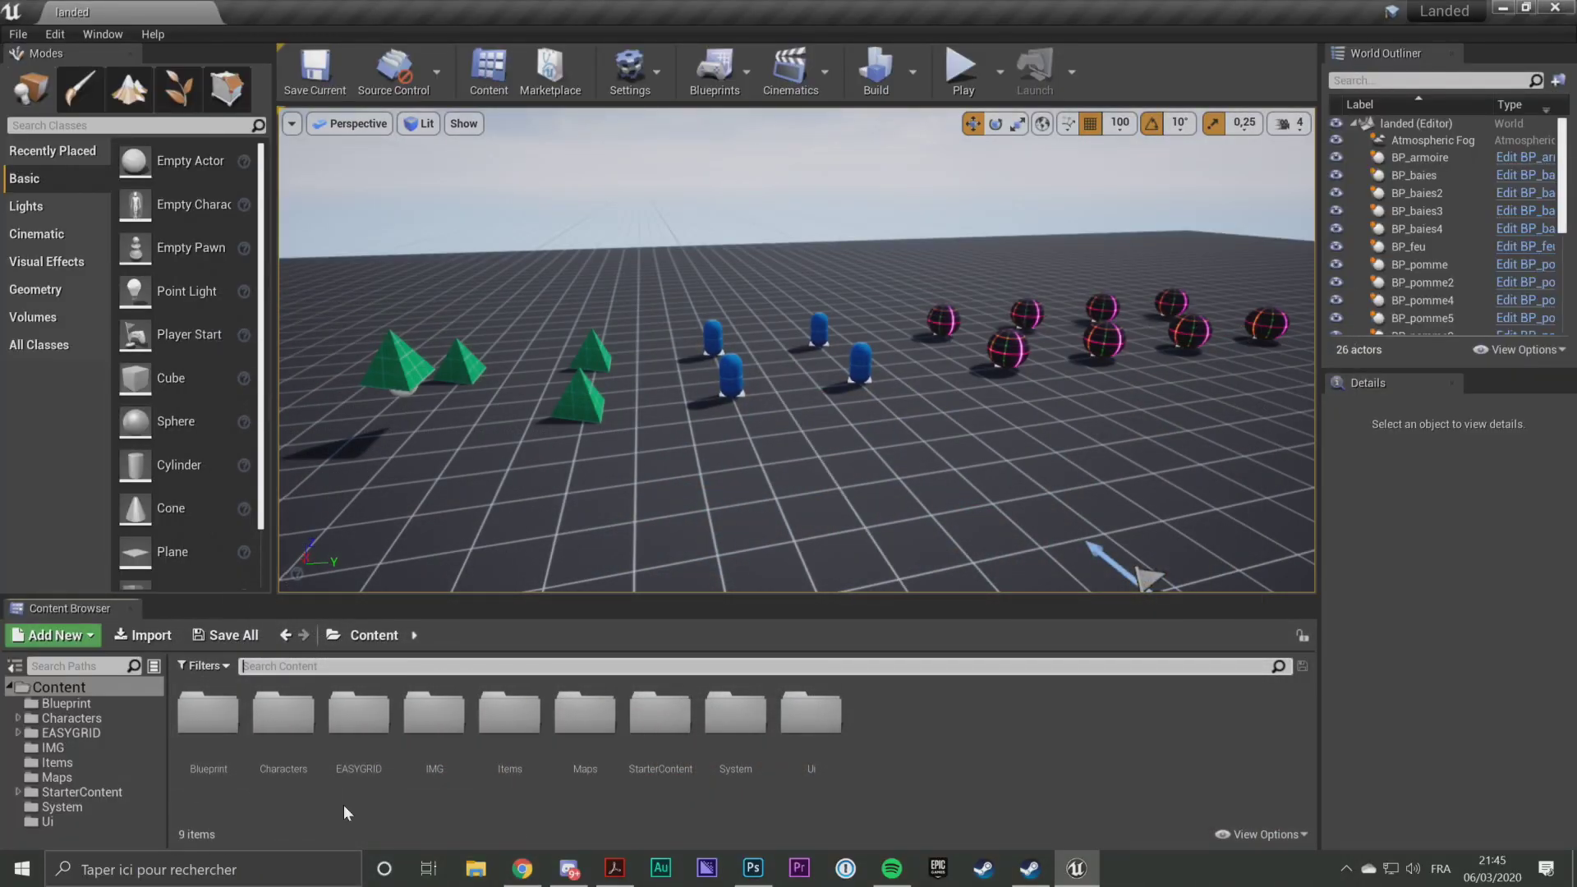
Browse the contents of the Blueprint and Characters folders and return to the root Content folder
click(211, 721)
click(283, 715)
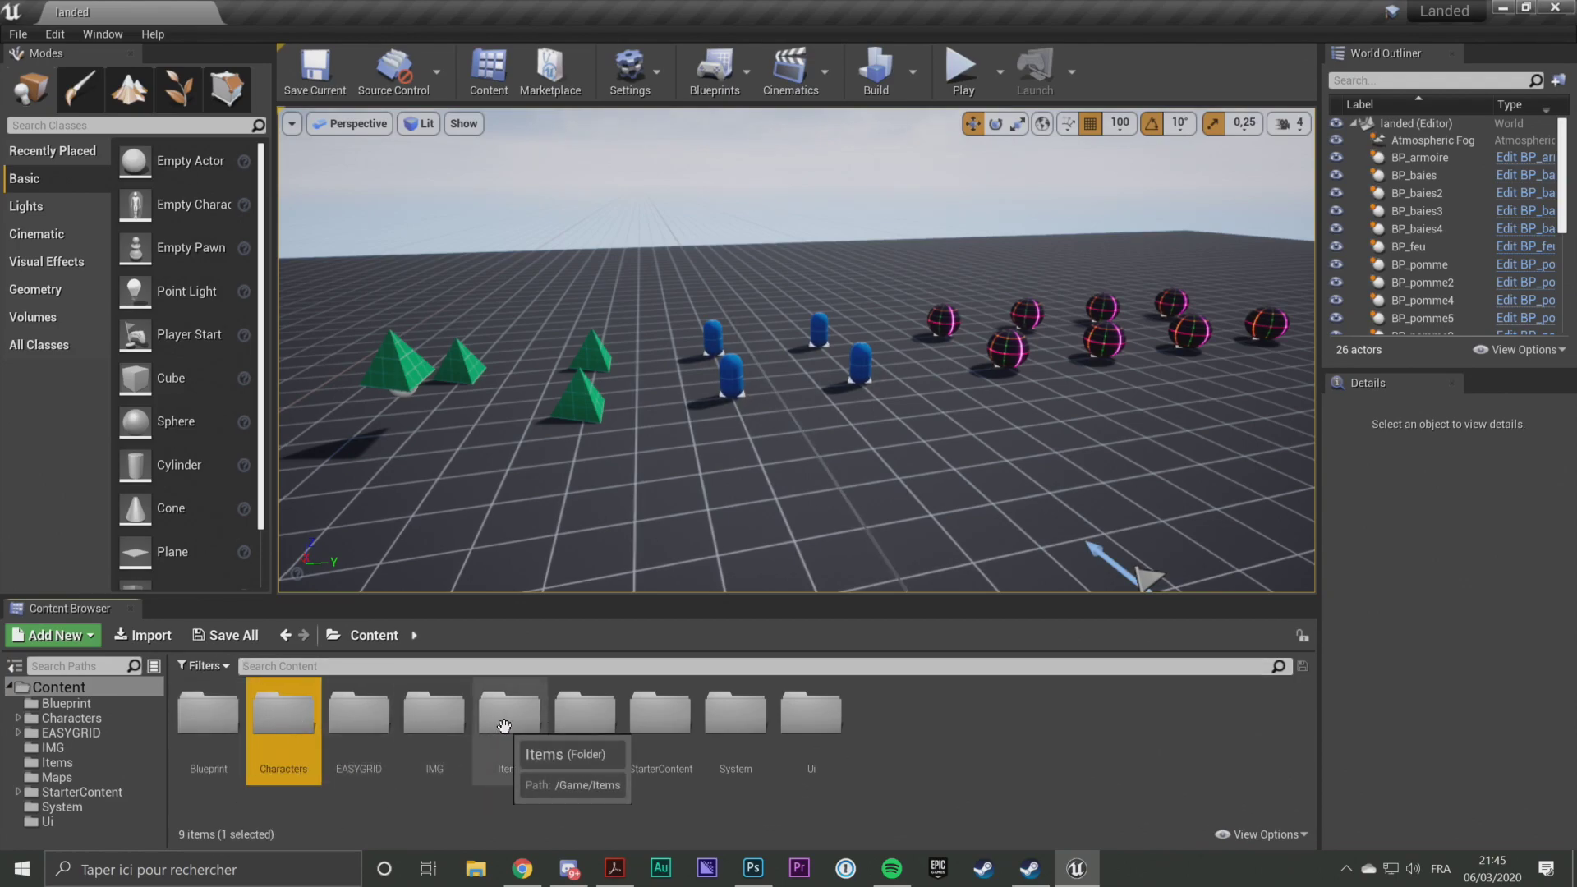
click(87, 707)
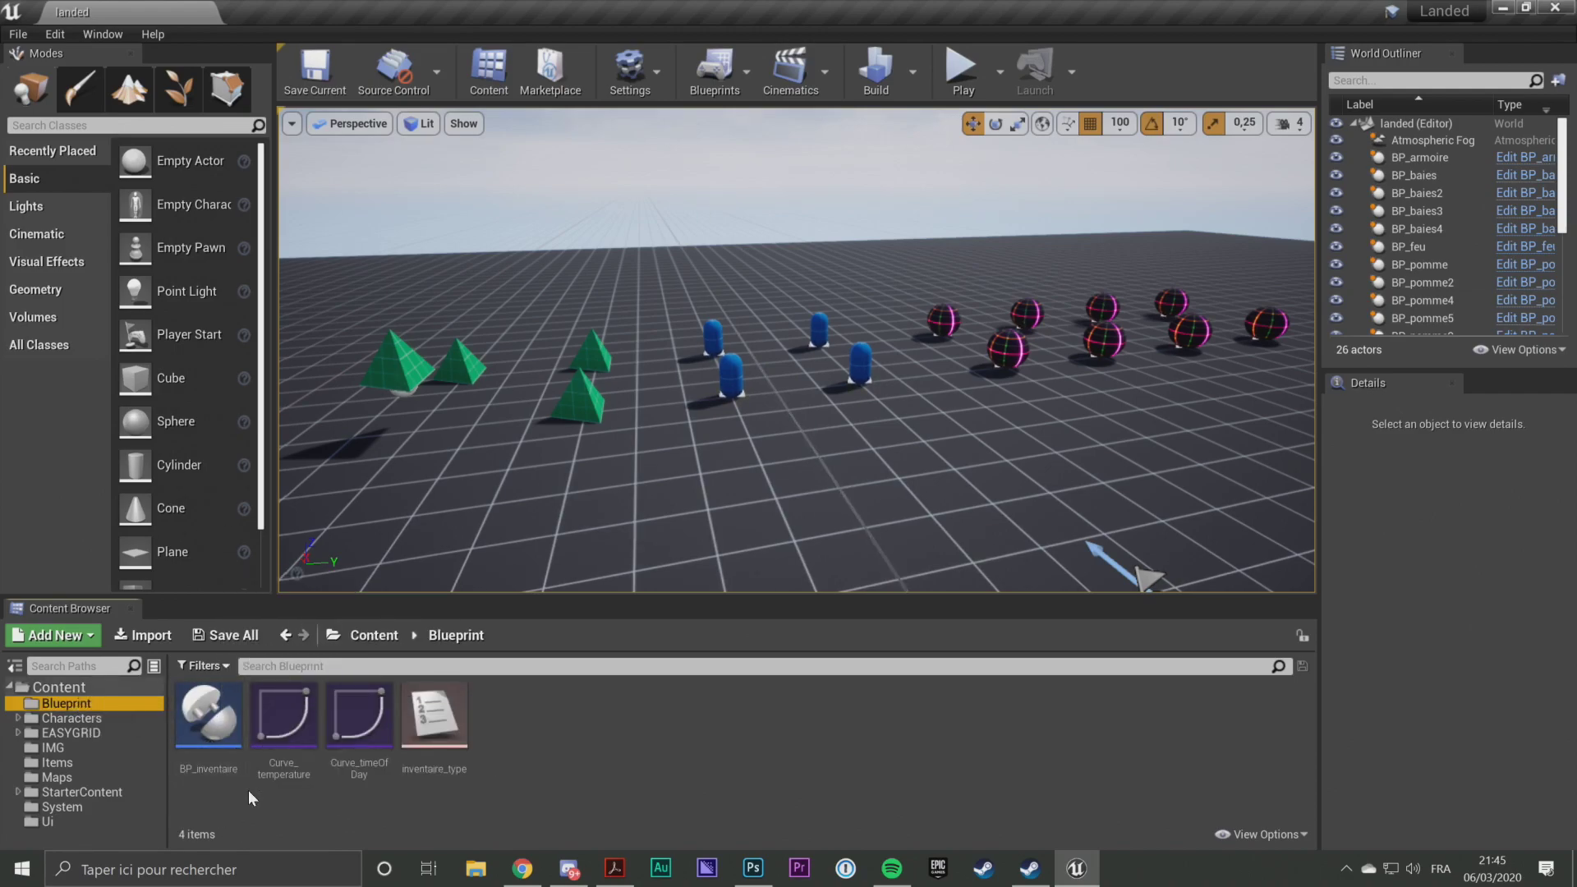
click(84, 718)
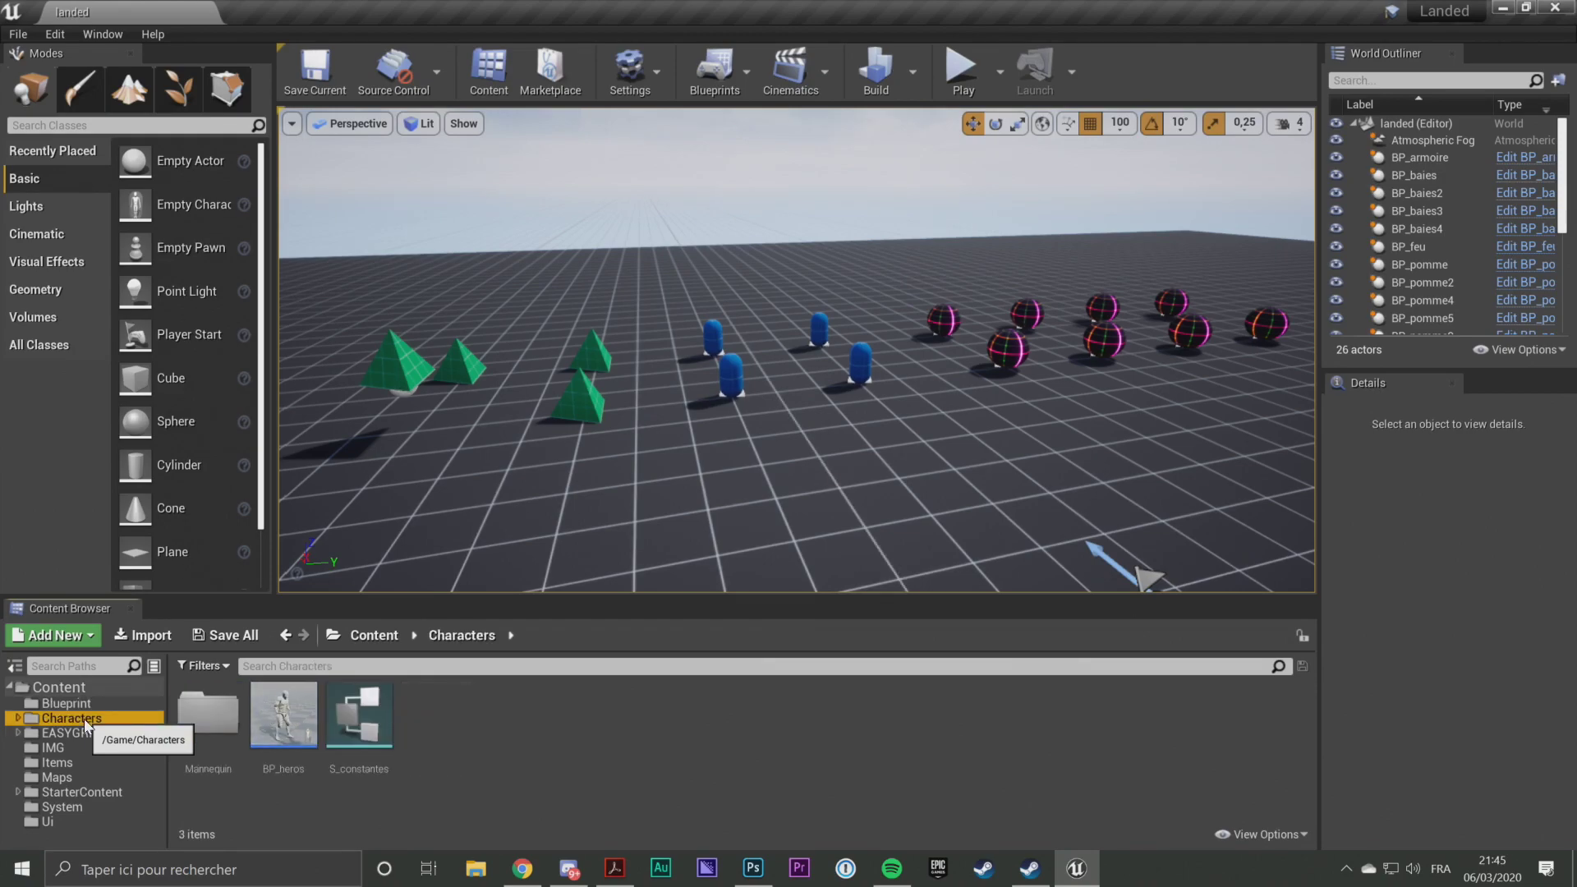
click(276, 770)
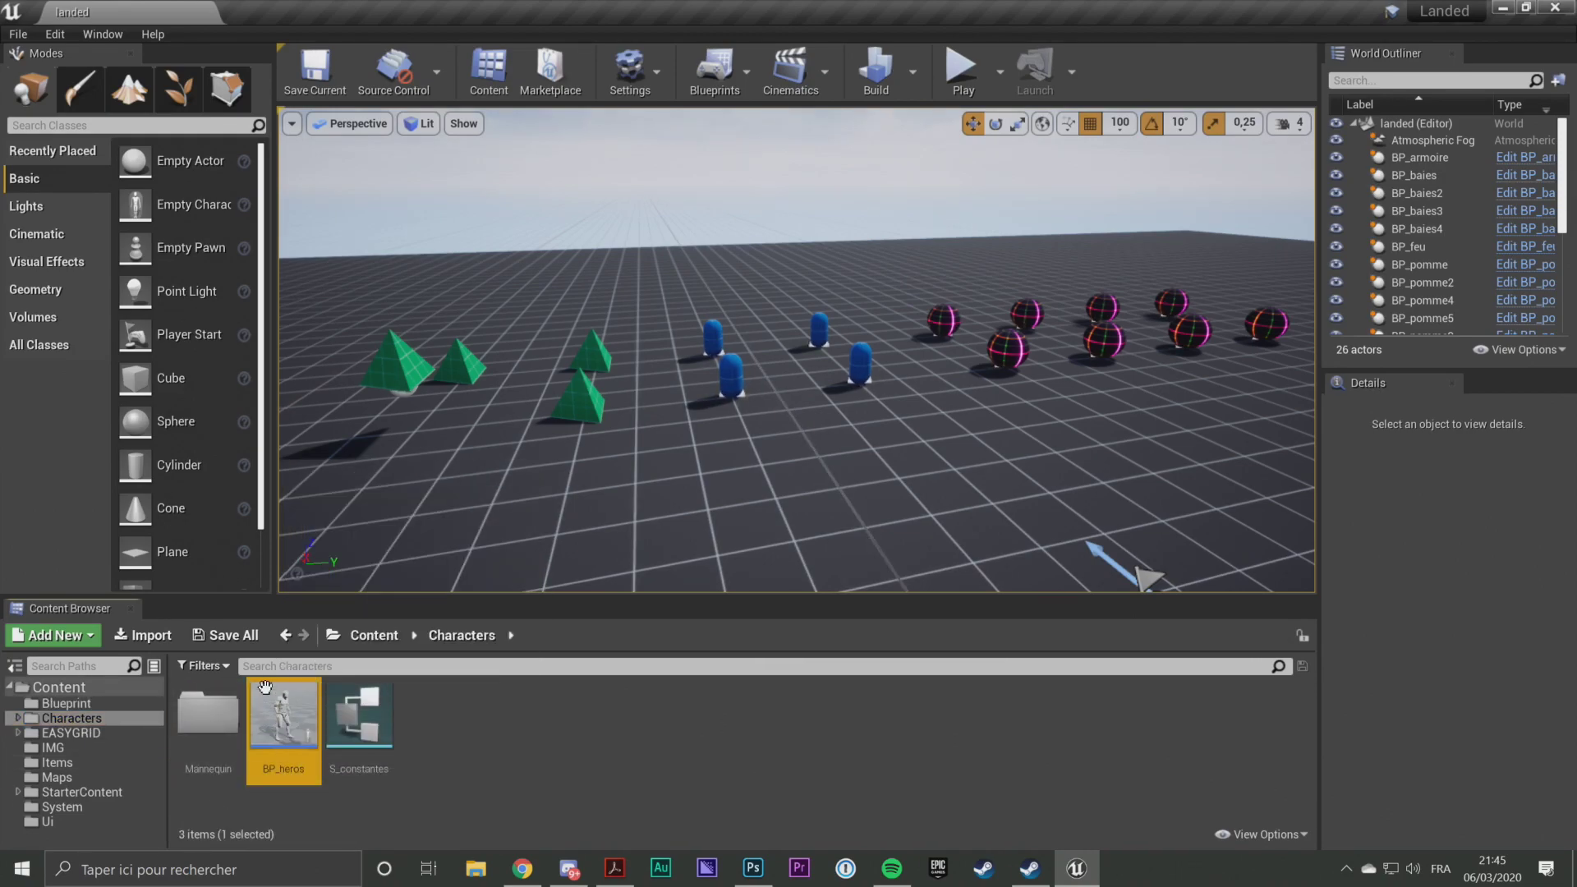
click(66, 704)
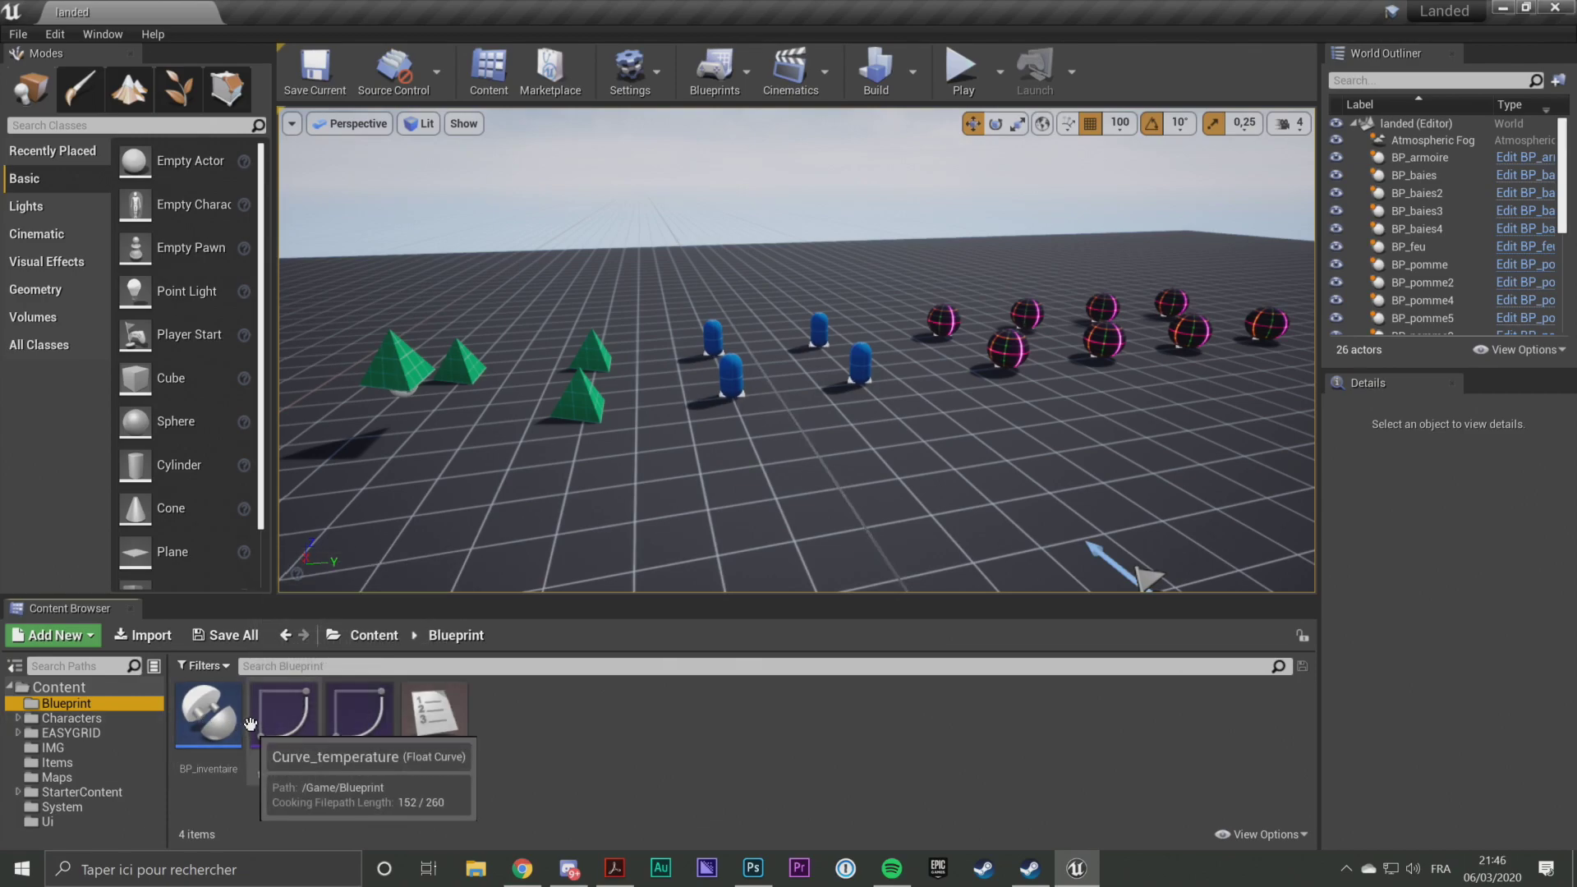
click(80, 688)
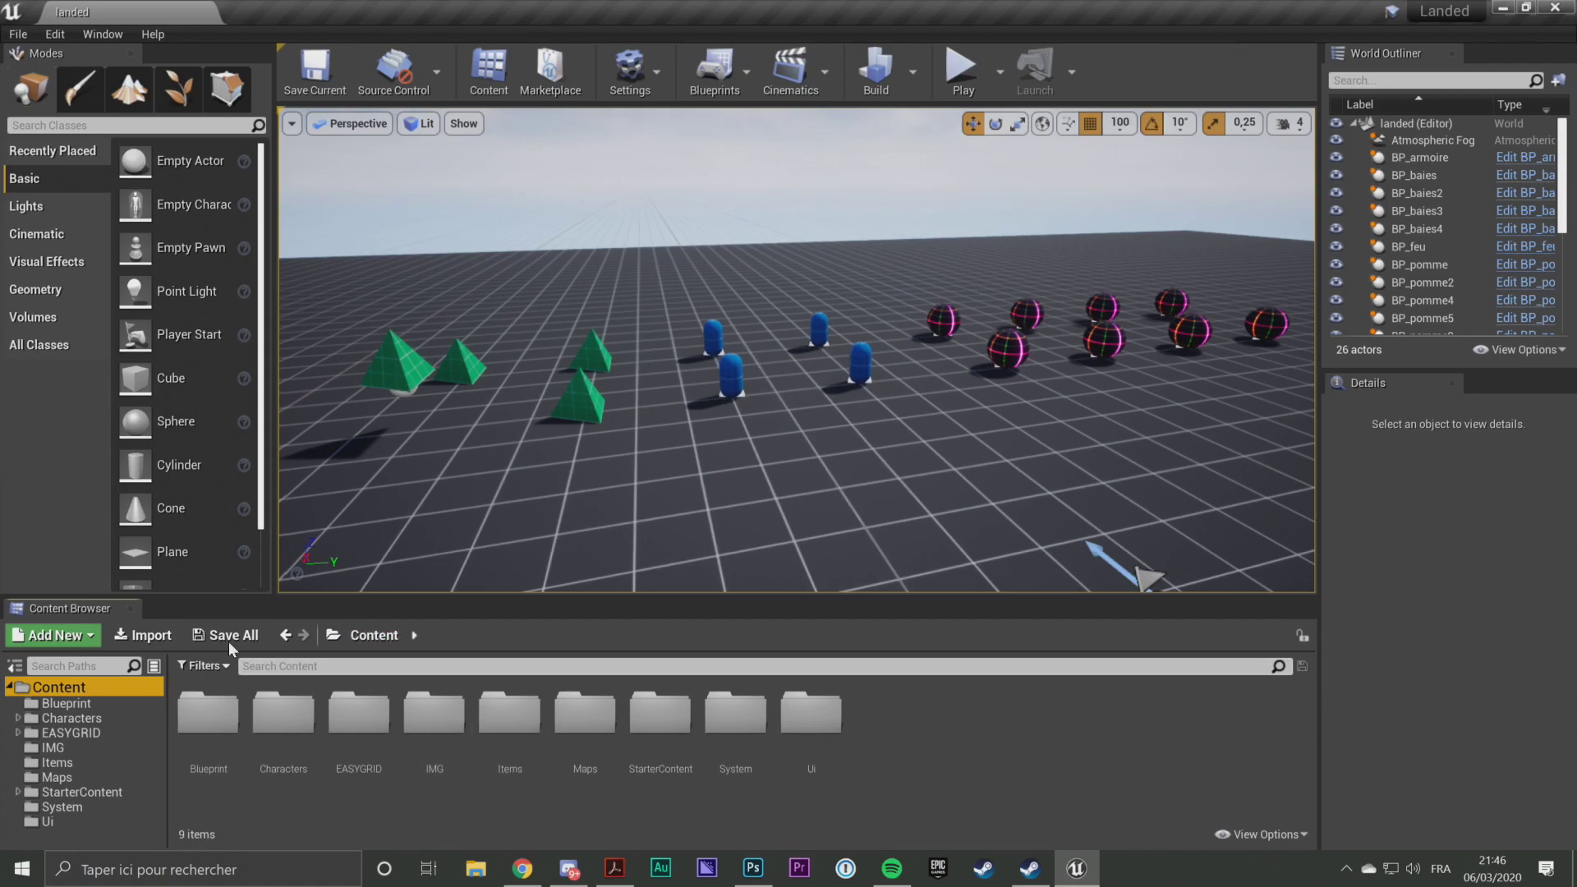
Search the Content folder for "heros", select the BP_heros asset and clear the search
click(320, 669)
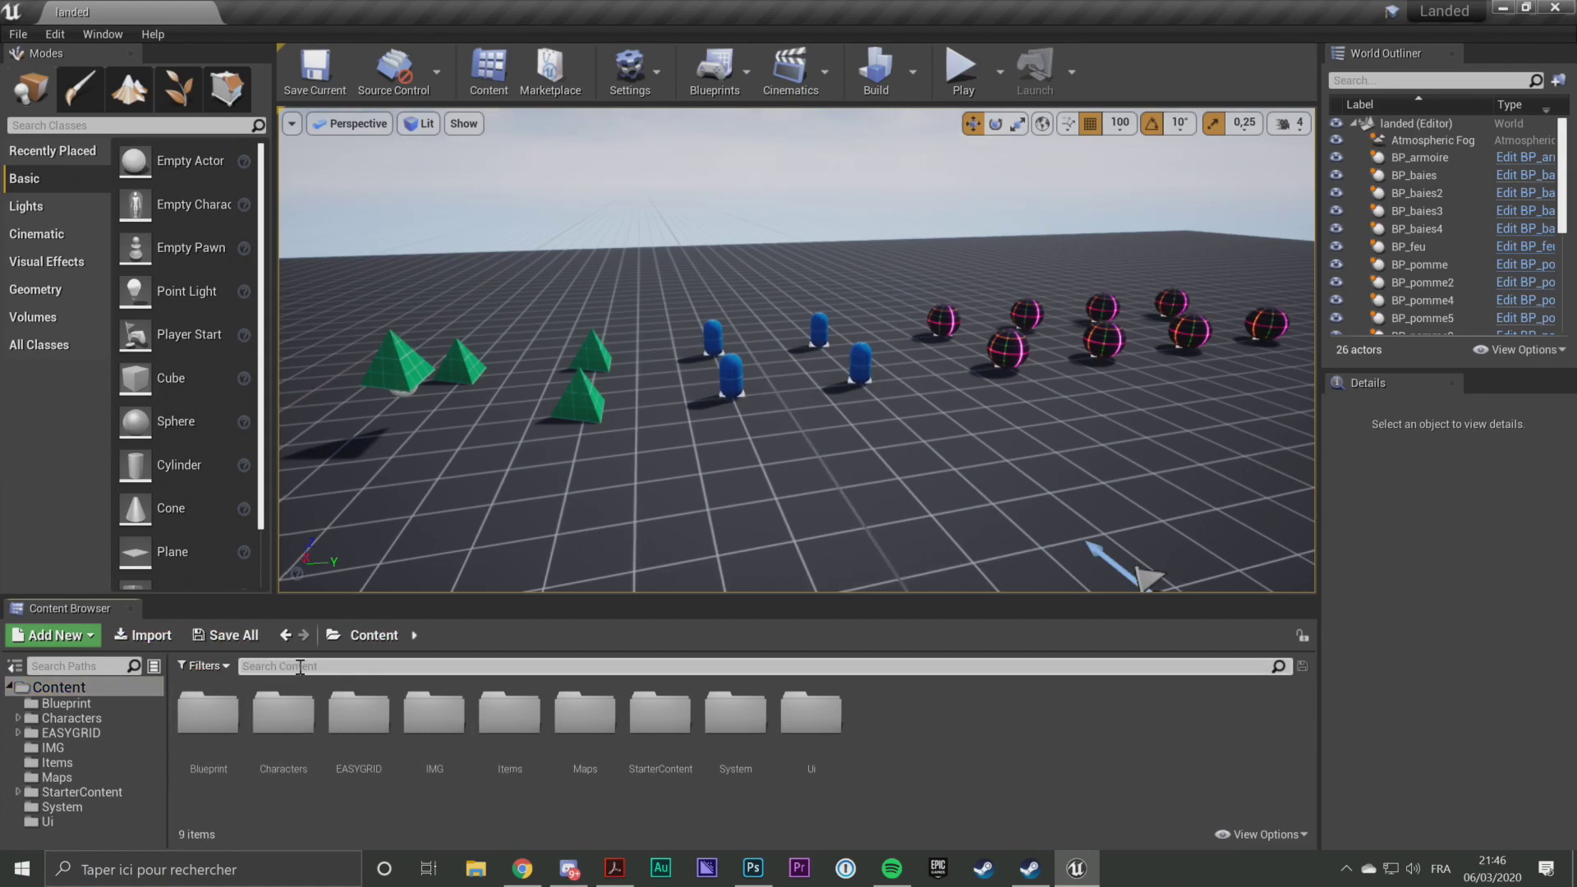
text(heros)
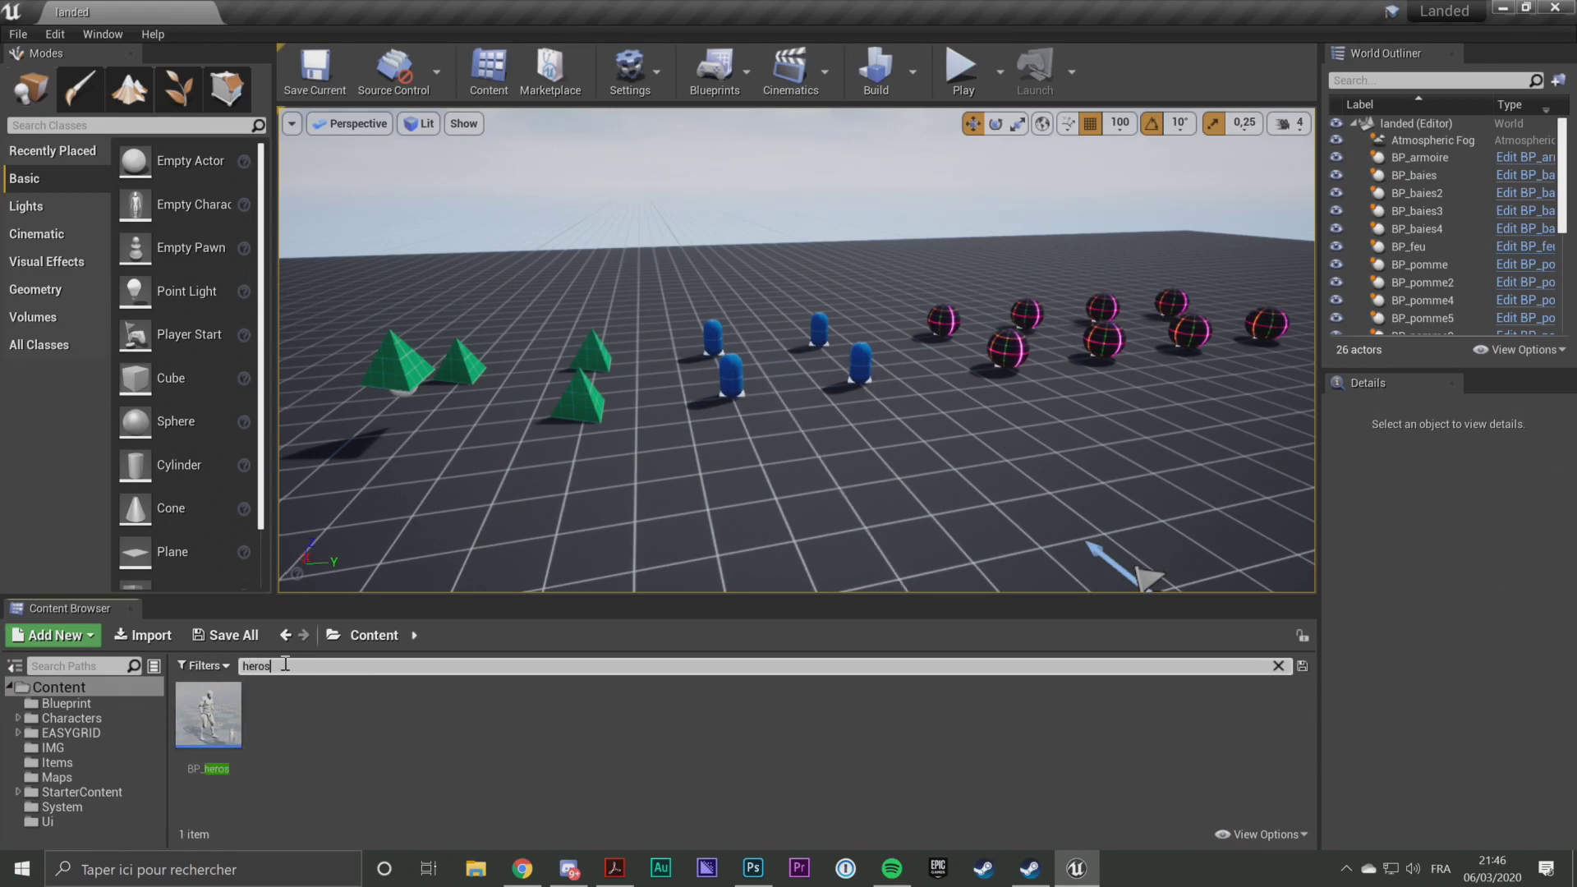
click(224, 708)
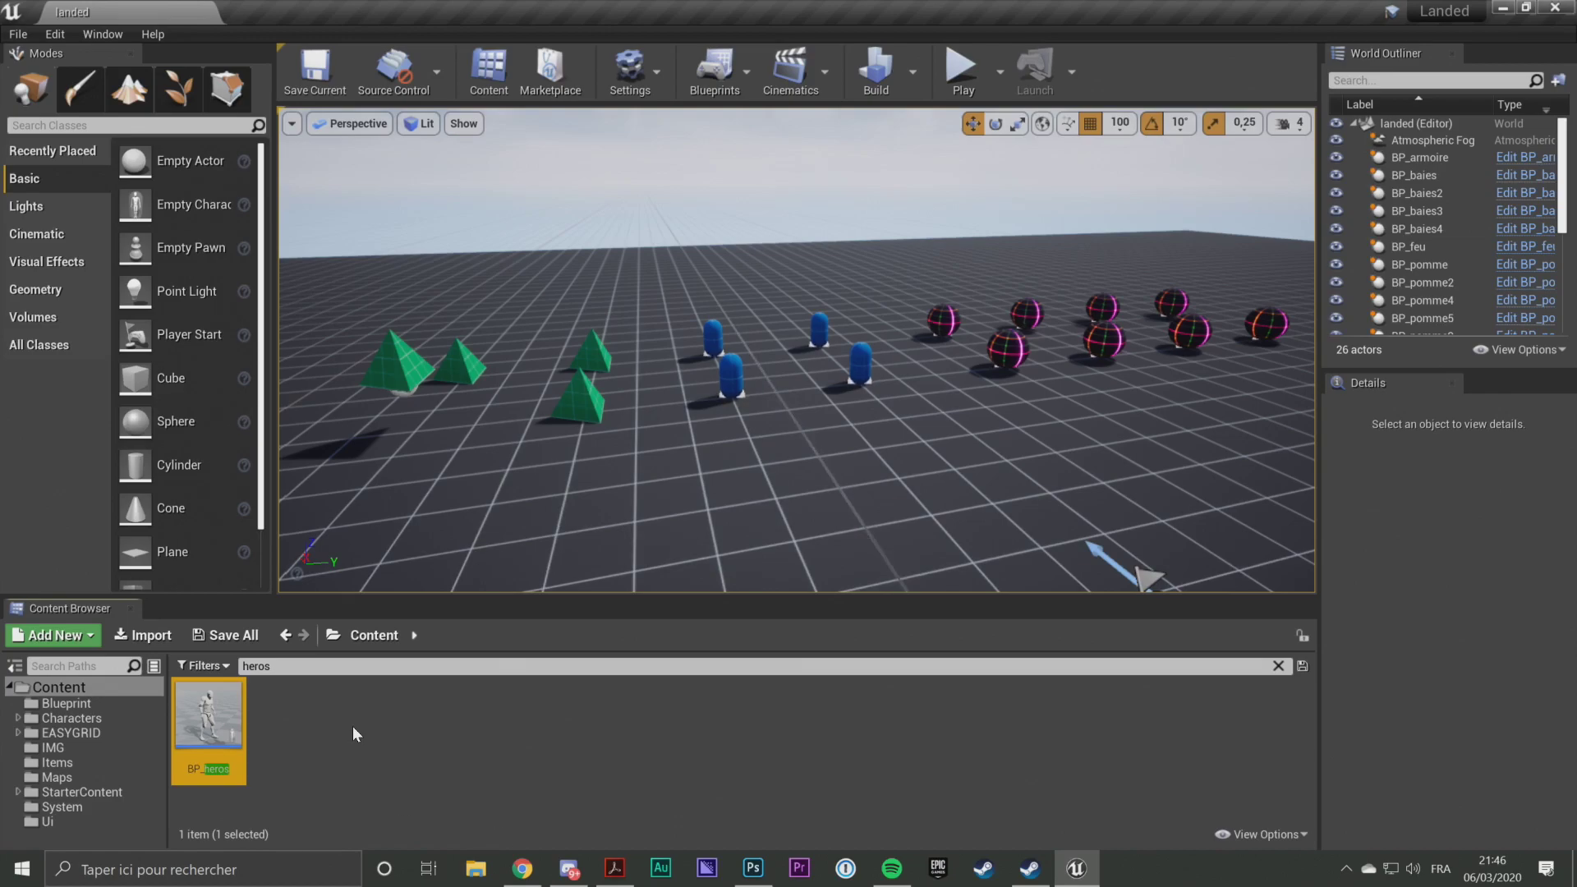
click(383, 637)
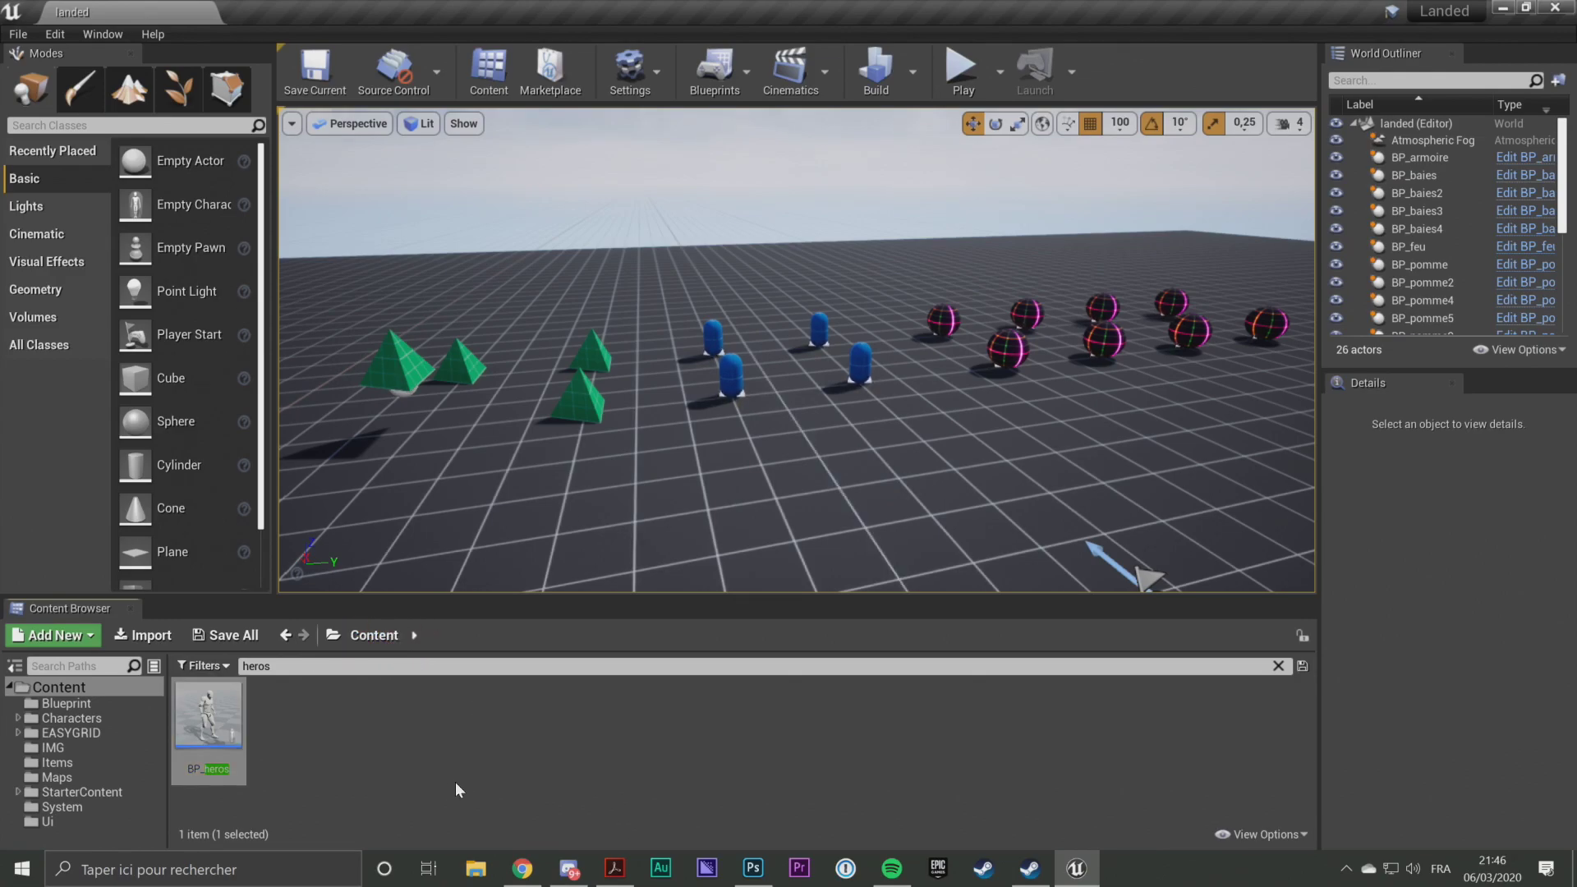
click(300, 667)
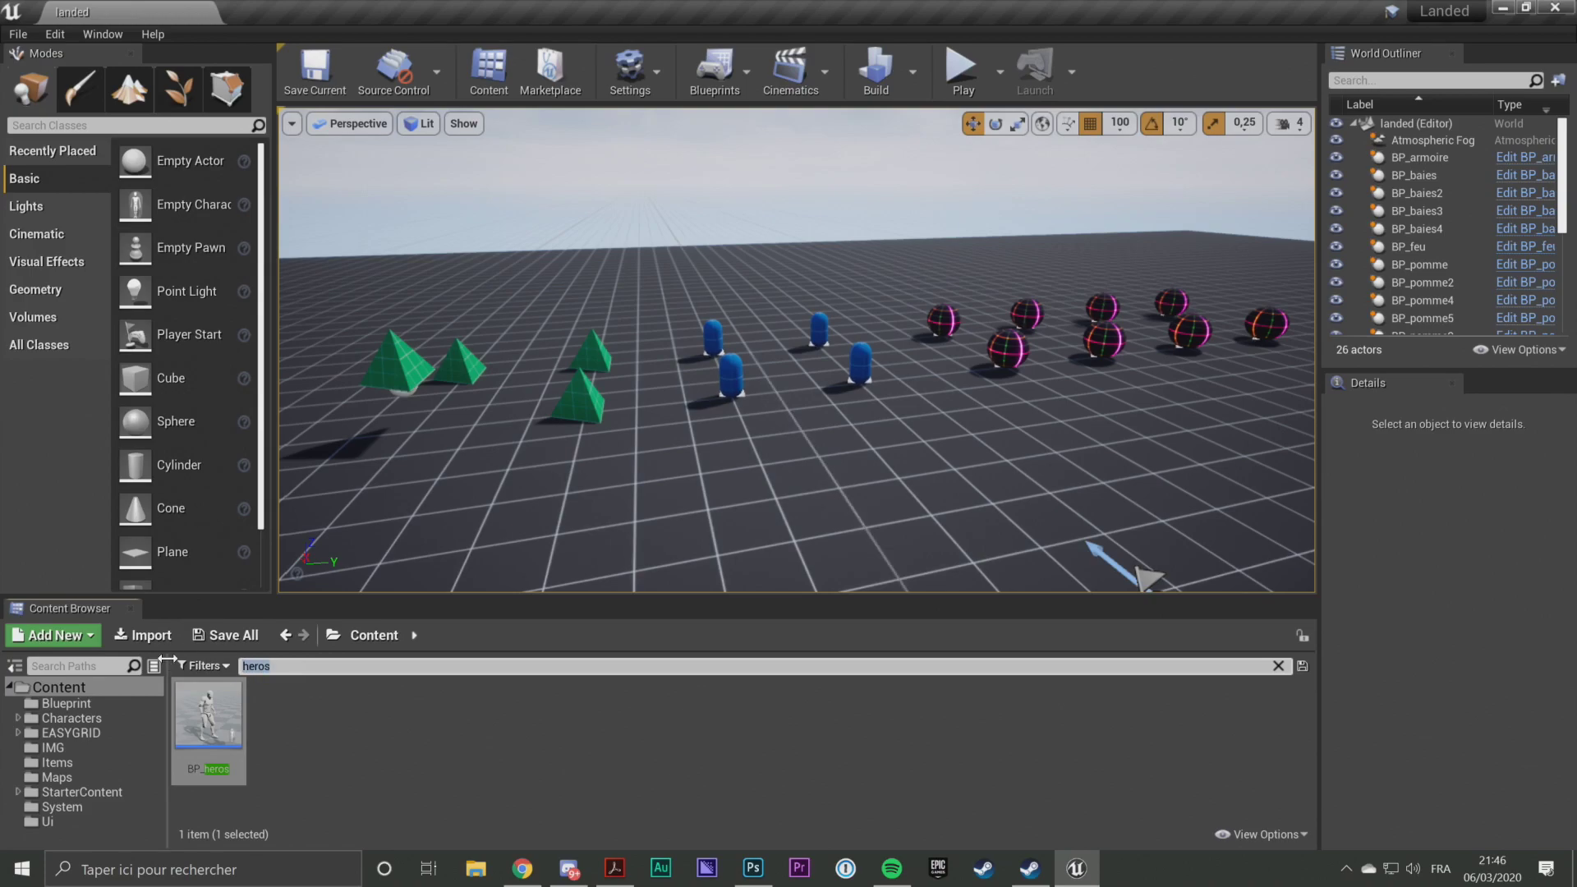
key(BackSpace)
Add all the Basic asset filters to the Content Browser and make the browser area taller
click(228, 668)
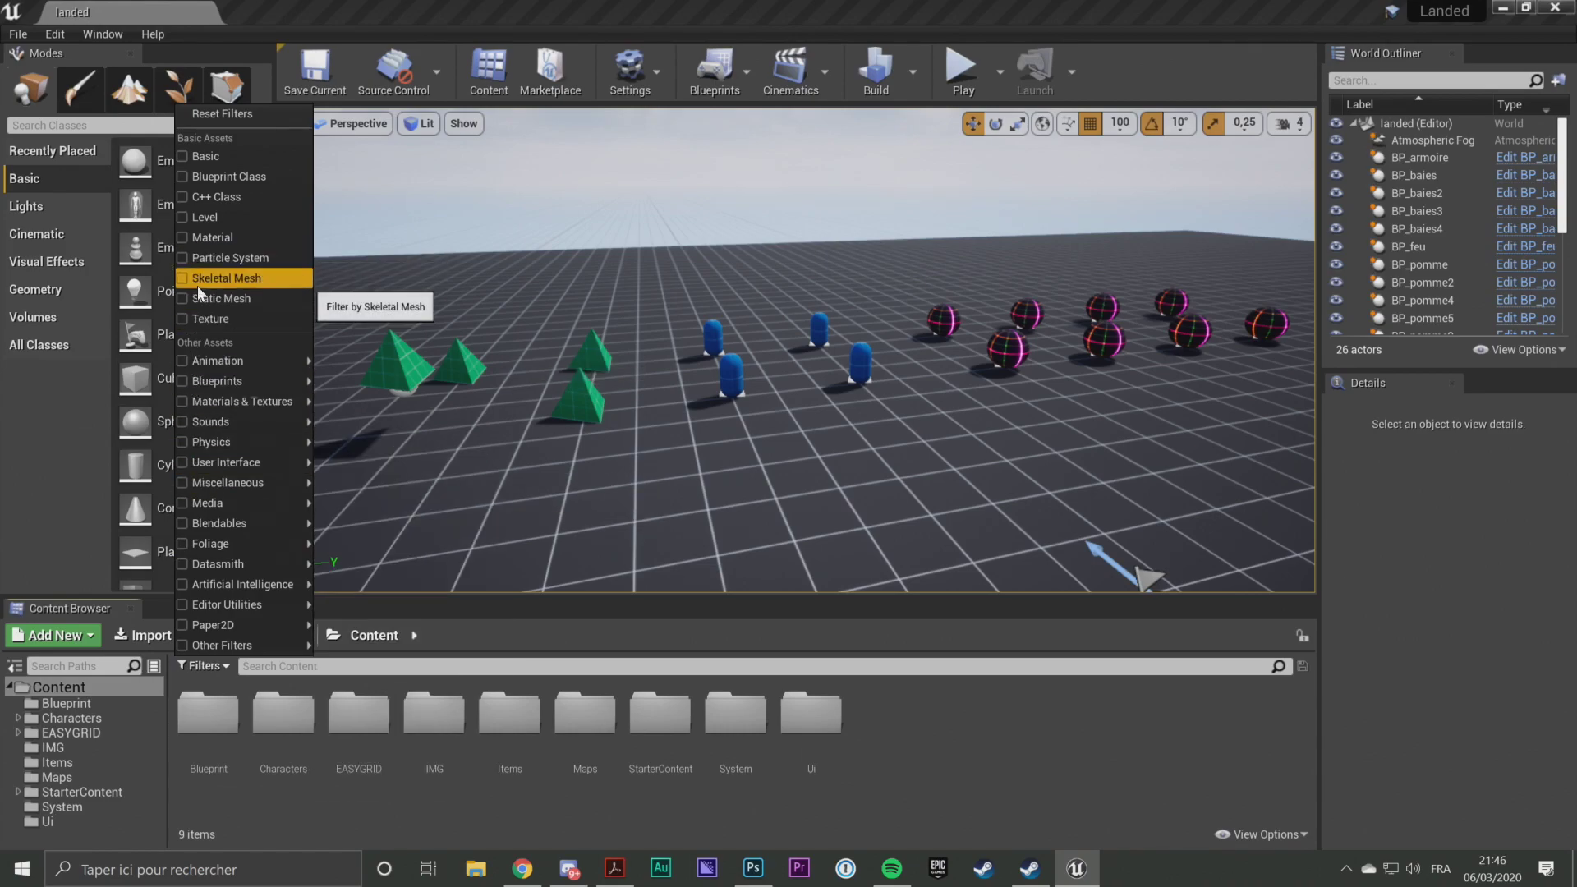
click(184, 158)
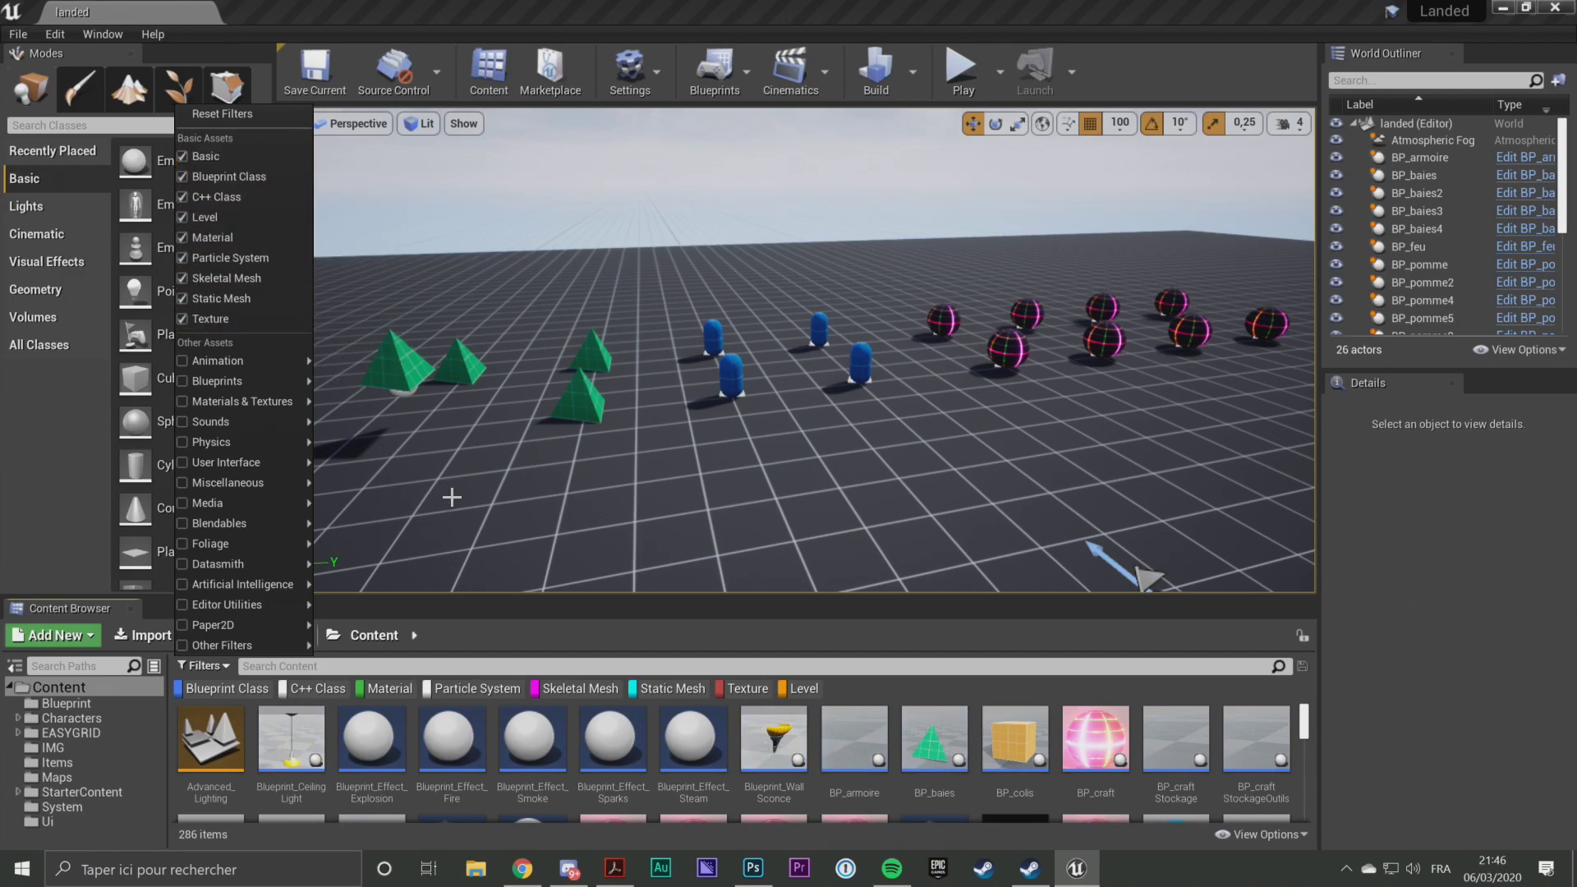
click(470, 633)
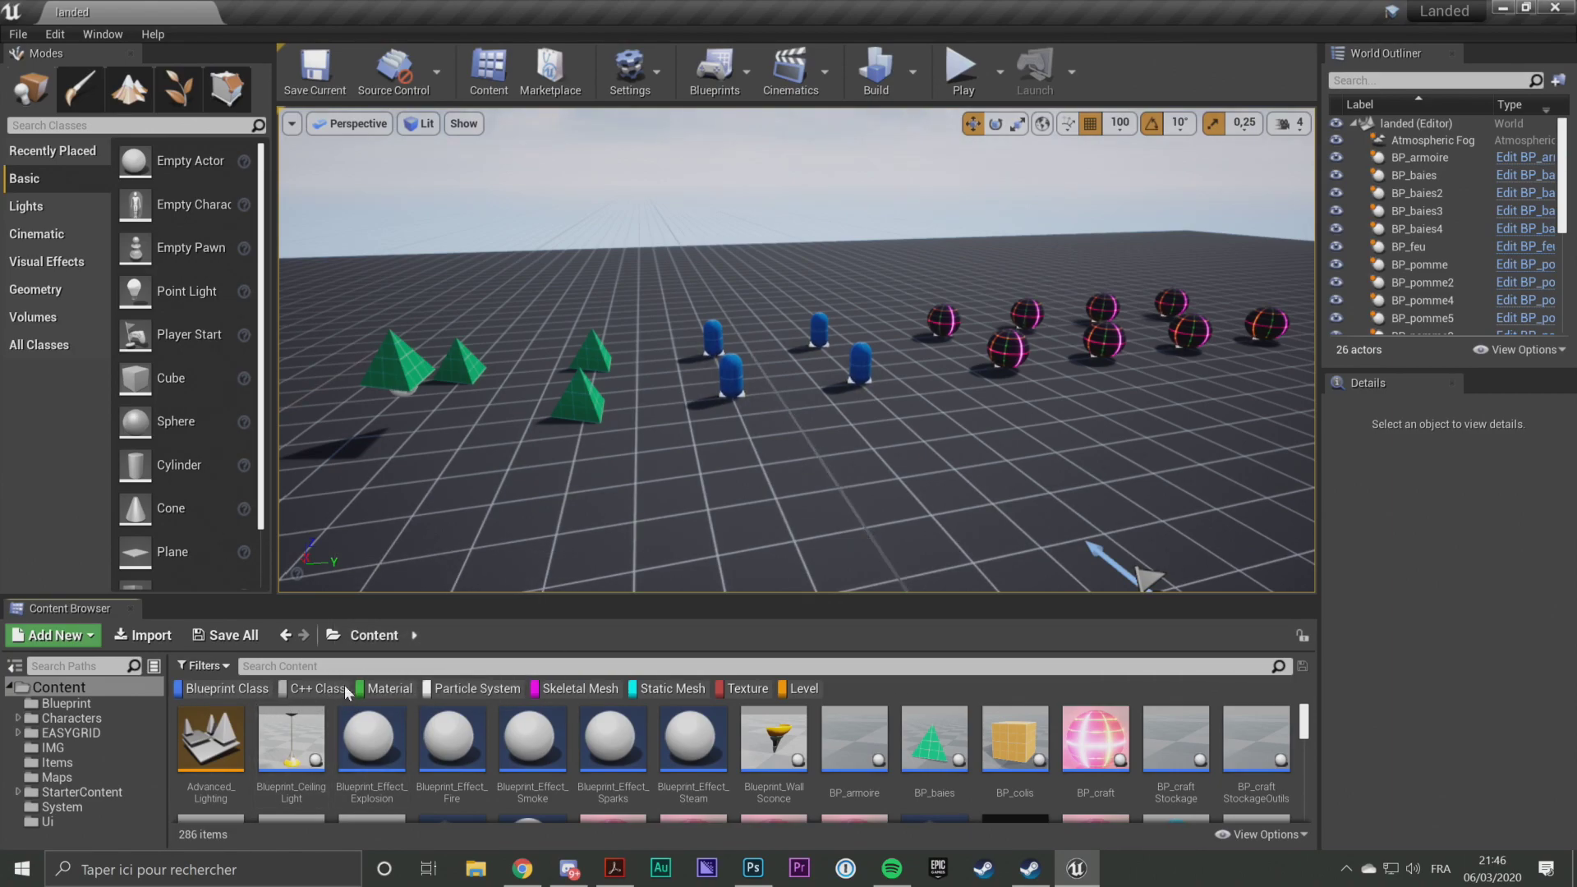
click(200, 666)
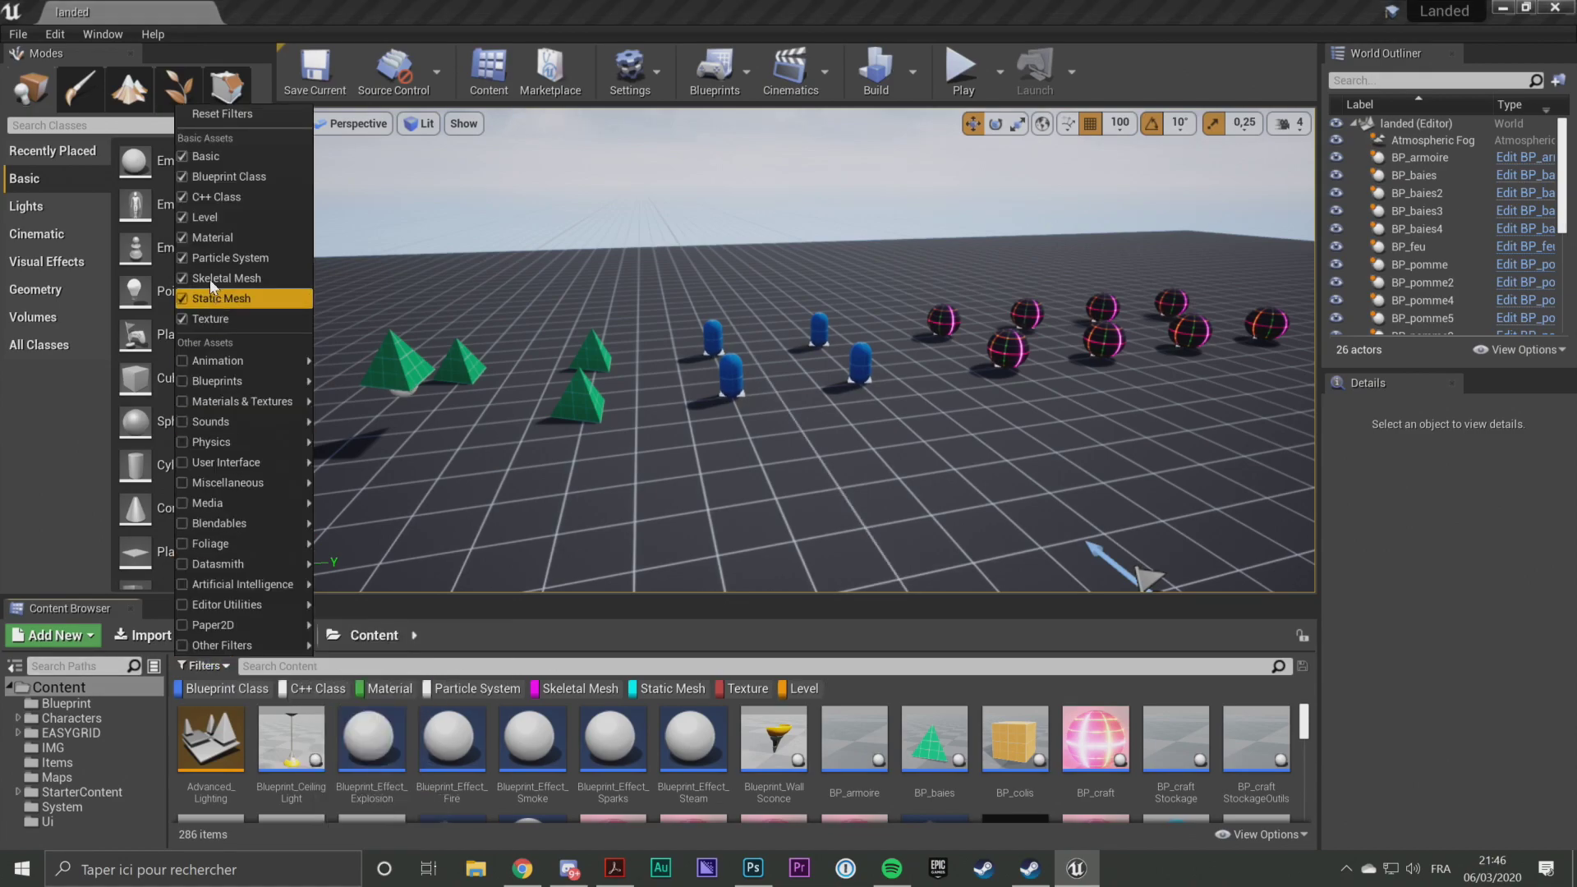
click(531, 623)
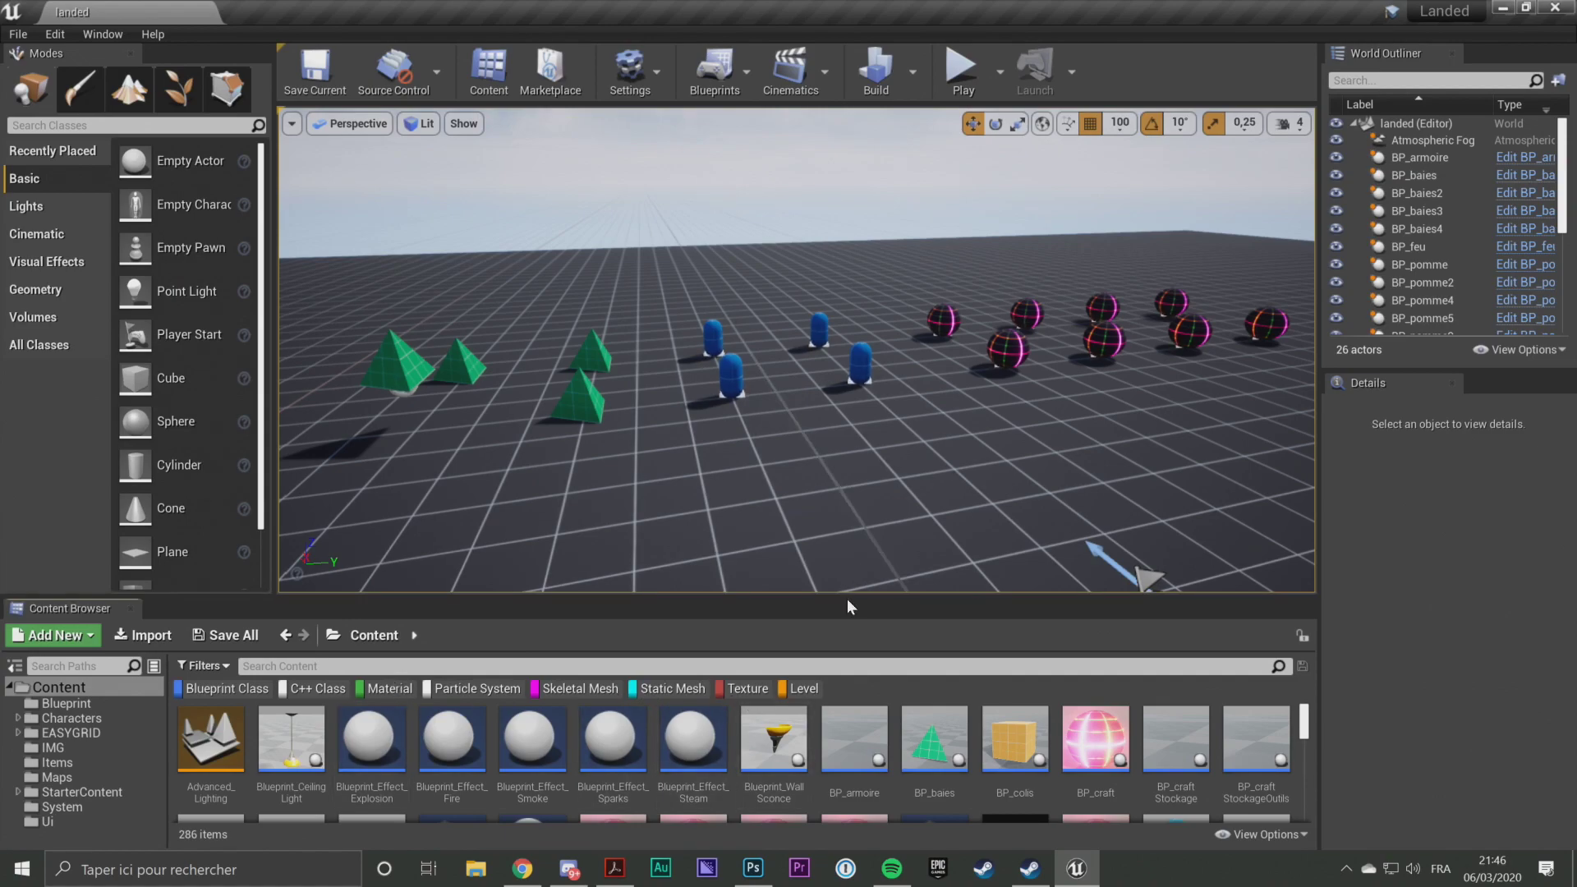
drag(847, 597, 850, 509)
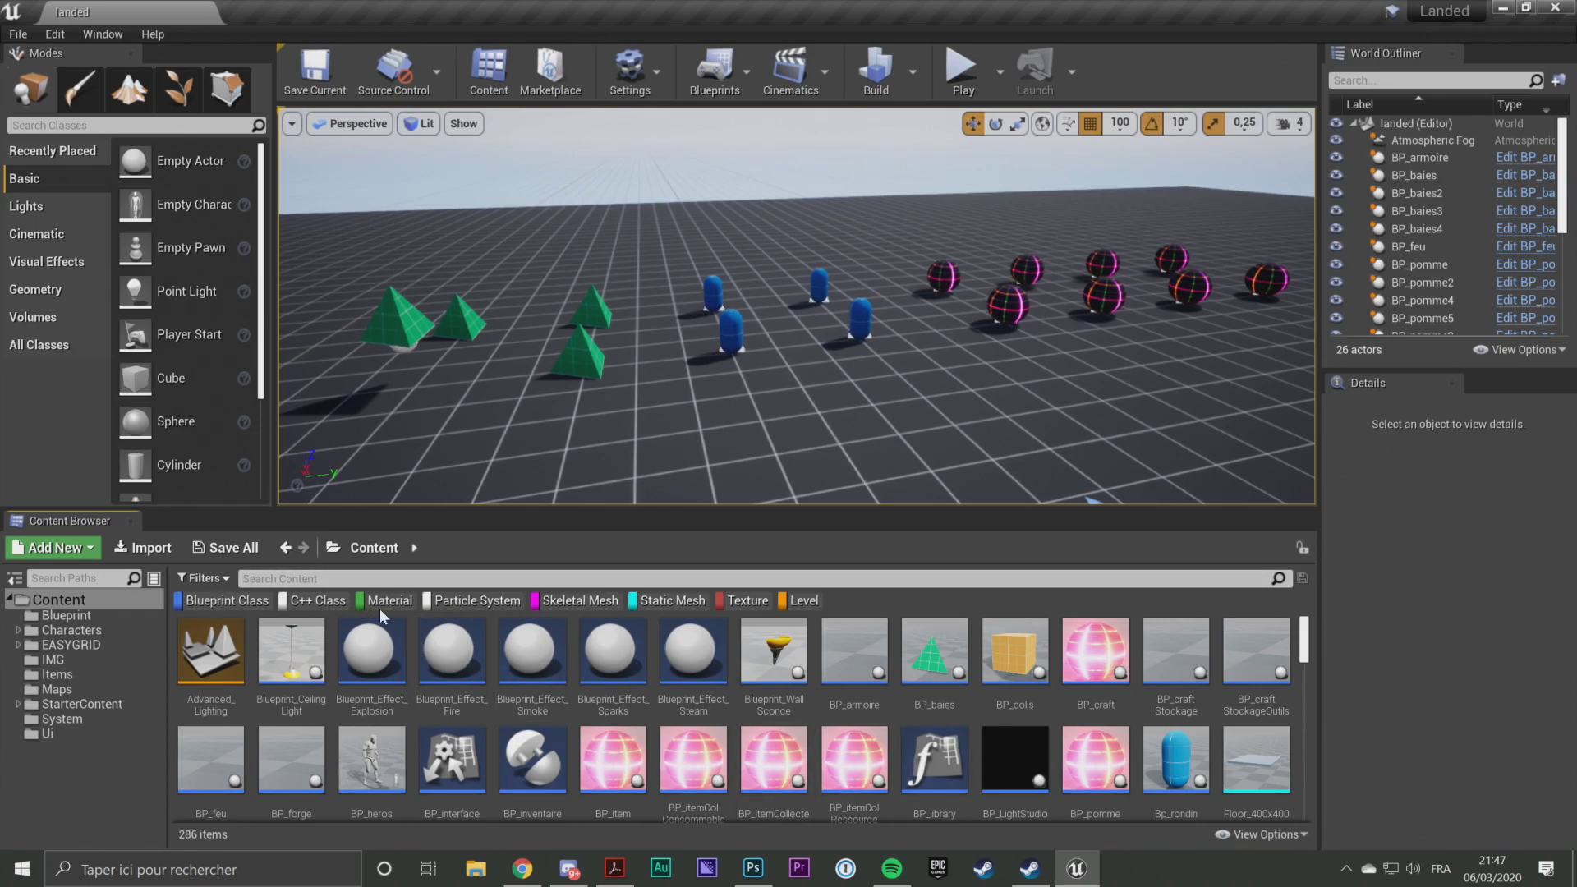
Turn off the Blueprint Class filter, isolate the Material filter, and deactivate Material so that no filter is active
click(291, 599)
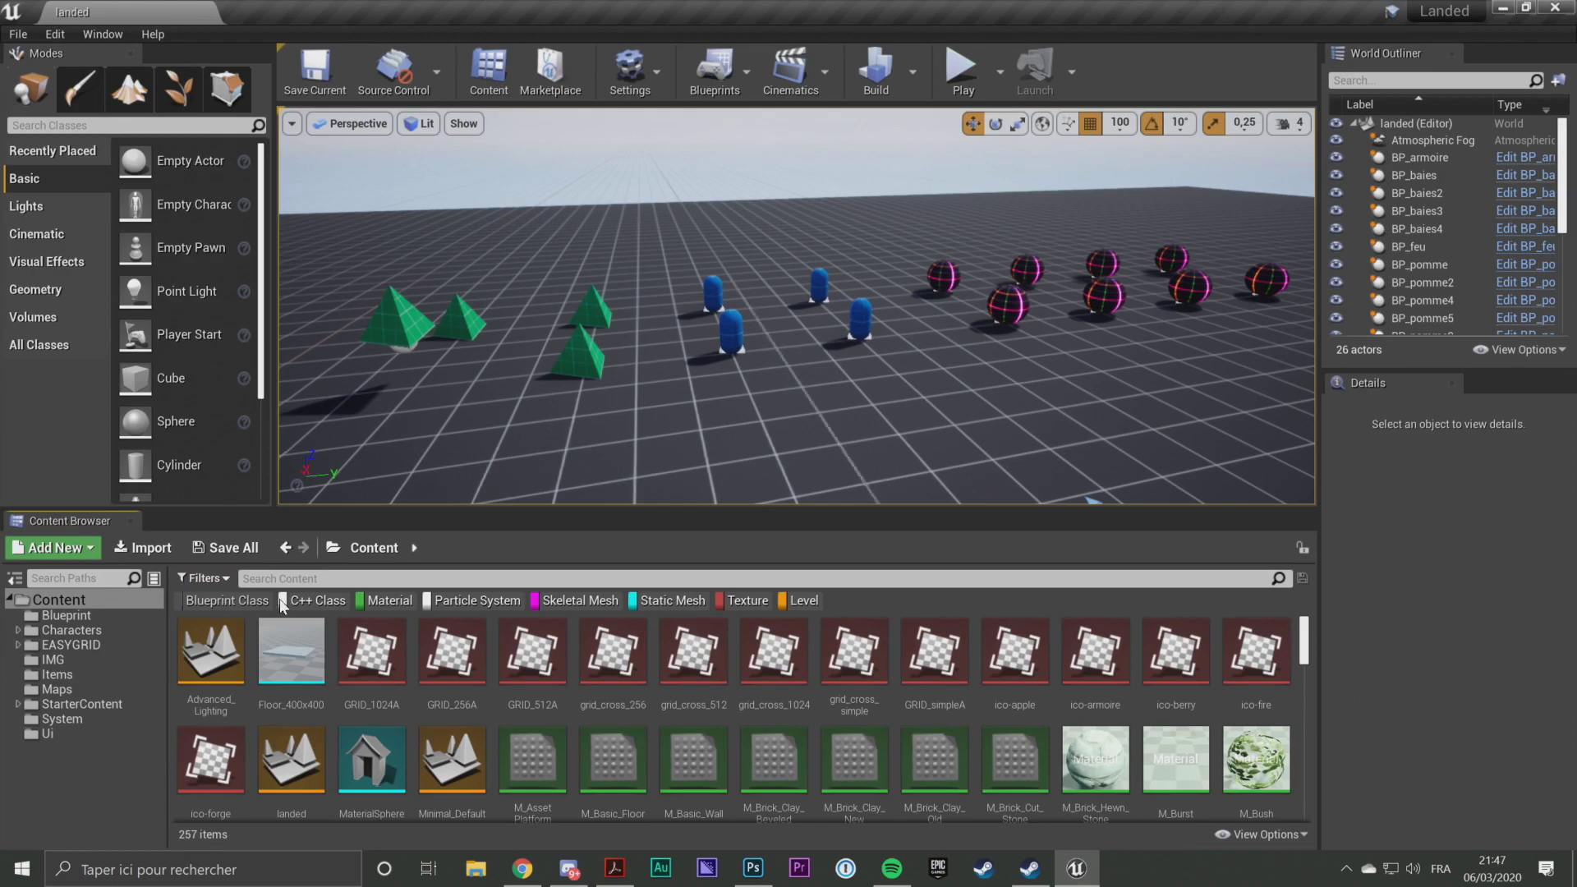
ctrl+click(386, 600)
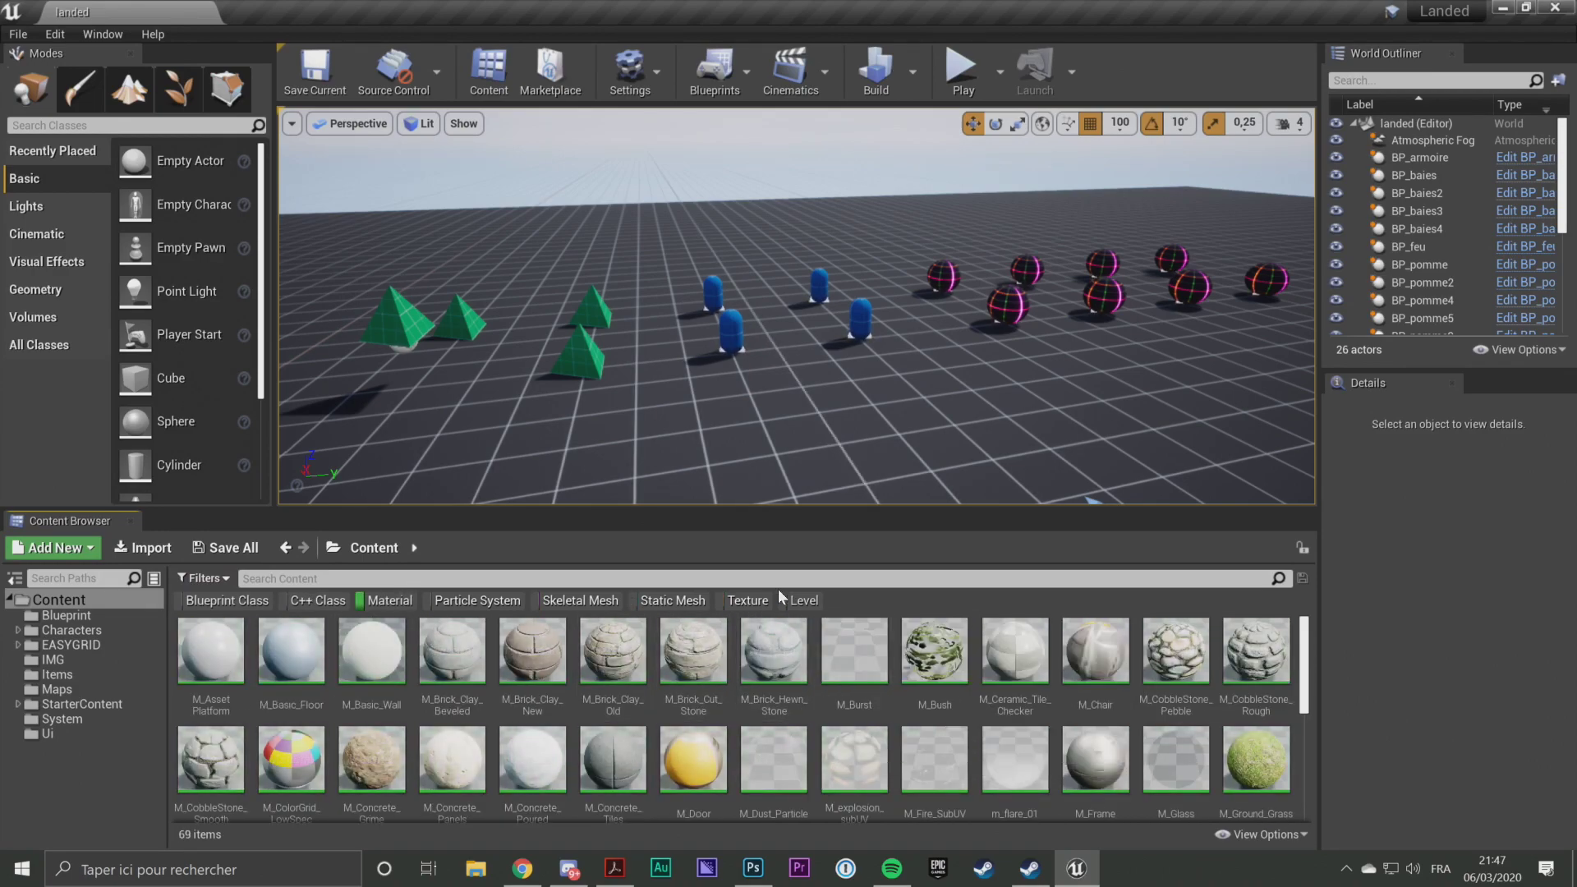
click(387, 601)
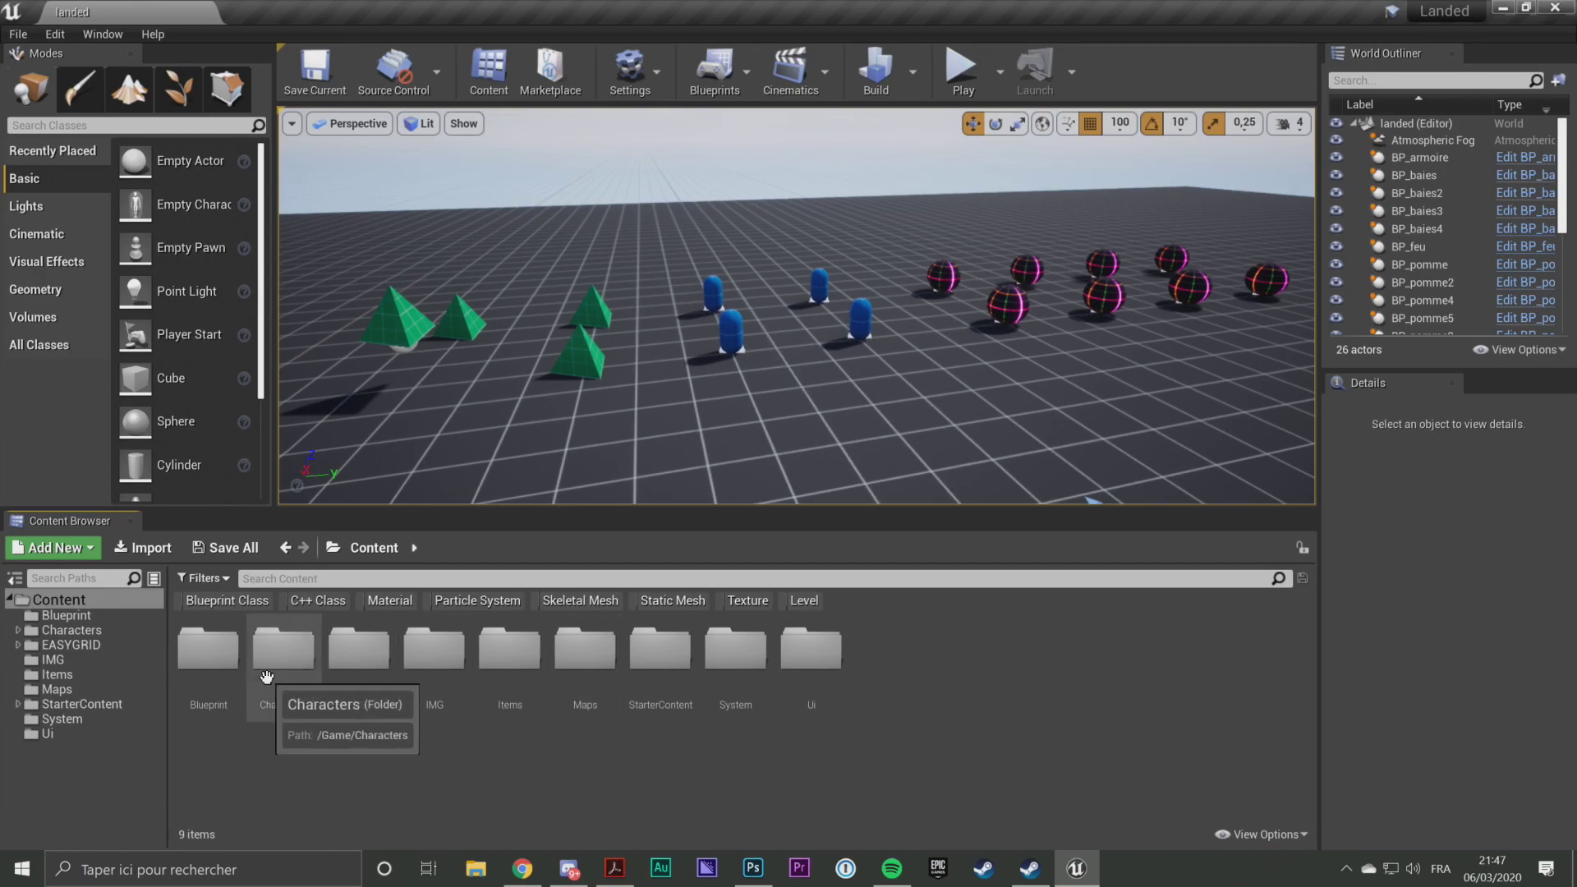
Look into the EASYGRID, Blueprint, IMG and Maps folders and return to the root Content folder
click(53, 646)
click(82, 618)
click(52, 659)
click(57, 688)
click(68, 600)
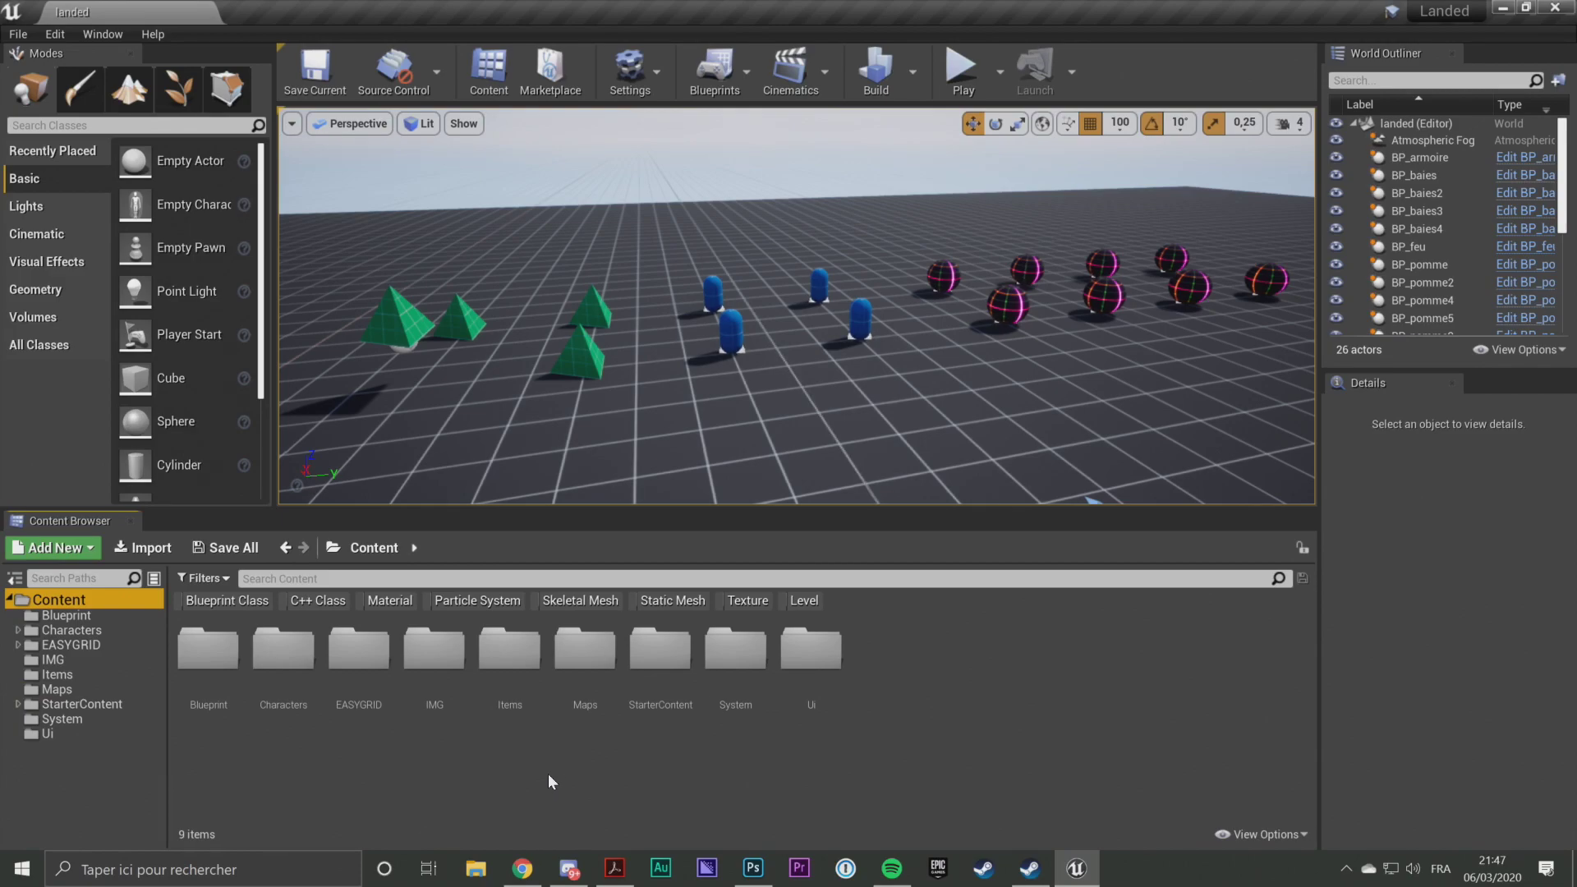
Filter the content by Level and Skeletal Mesh, and deactivate Level to show only skeletal meshes
click(803, 601)
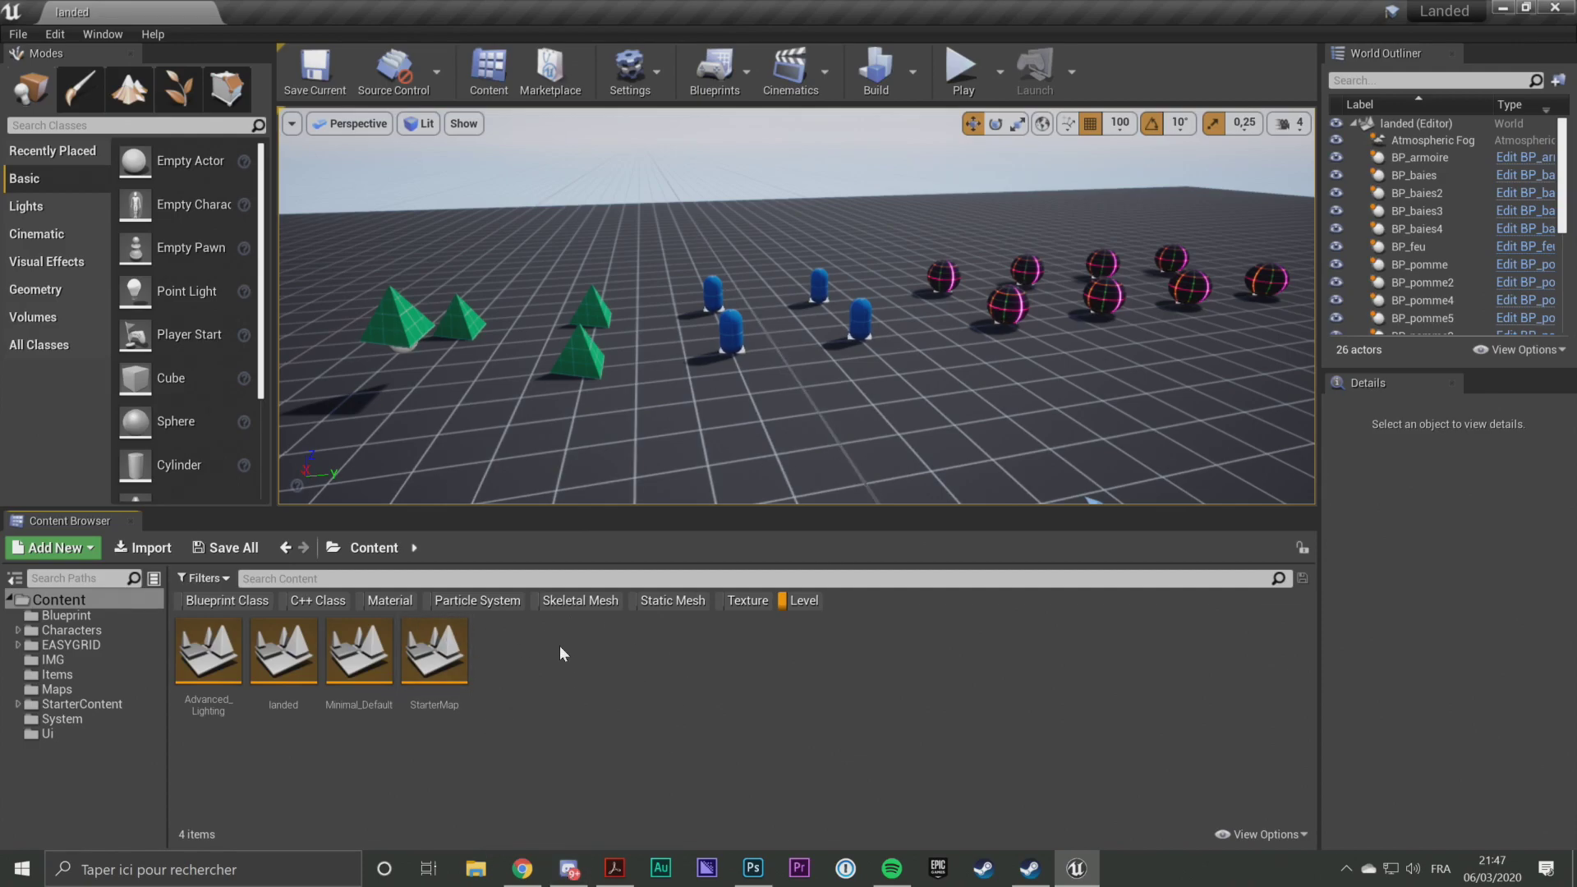
click(577, 602)
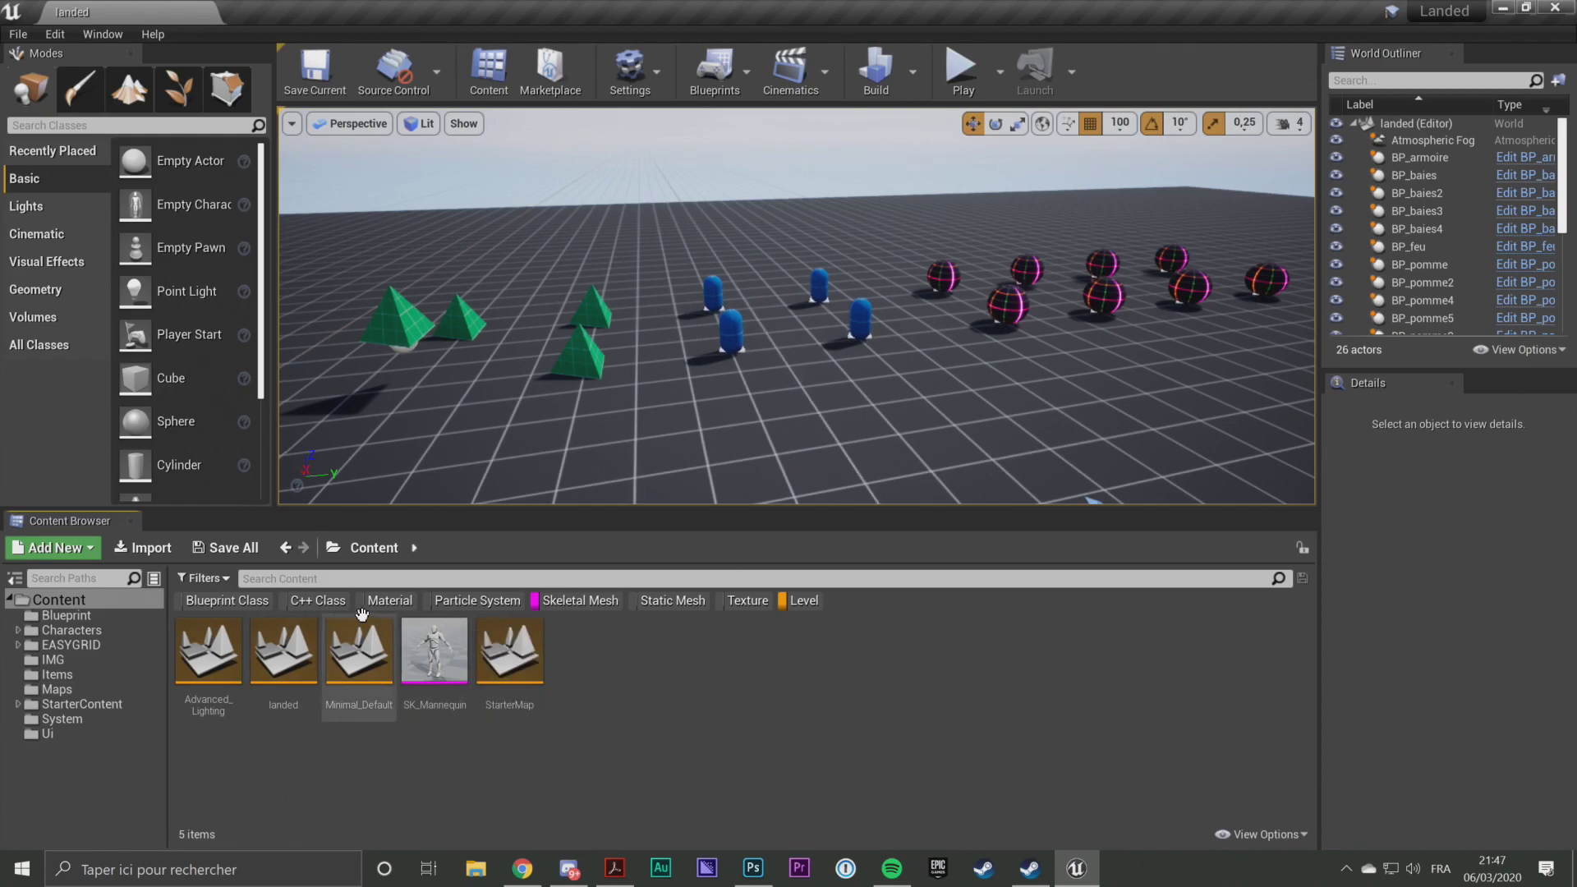
click(804, 601)
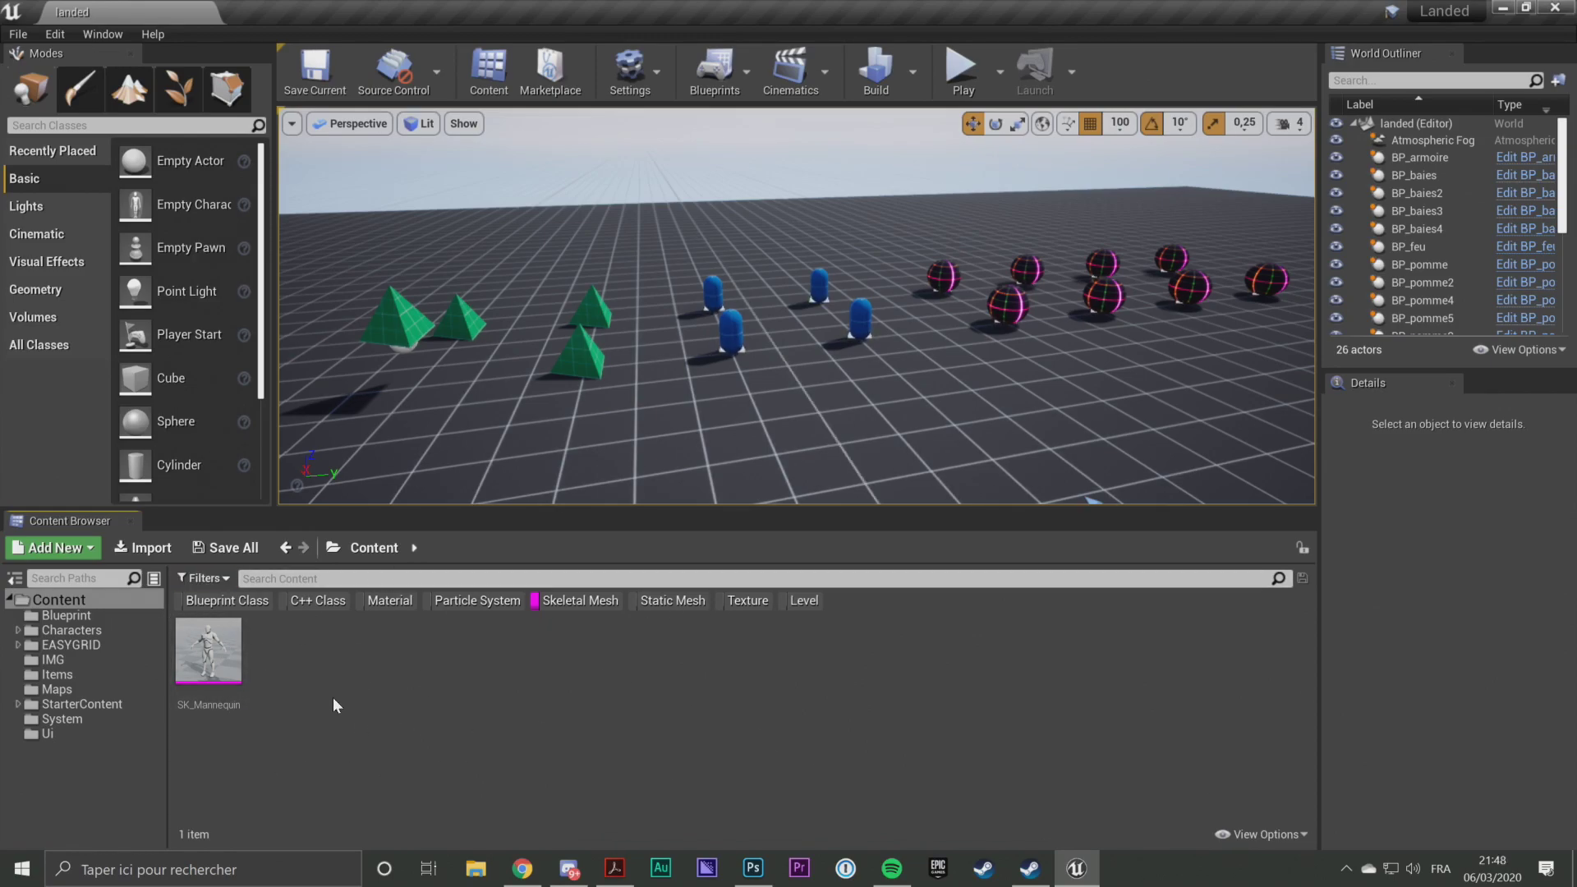
Remove the C++ Class filter and add the Animation Blueprint and Blend Space 1D filters from the Animation category
click(219, 578)
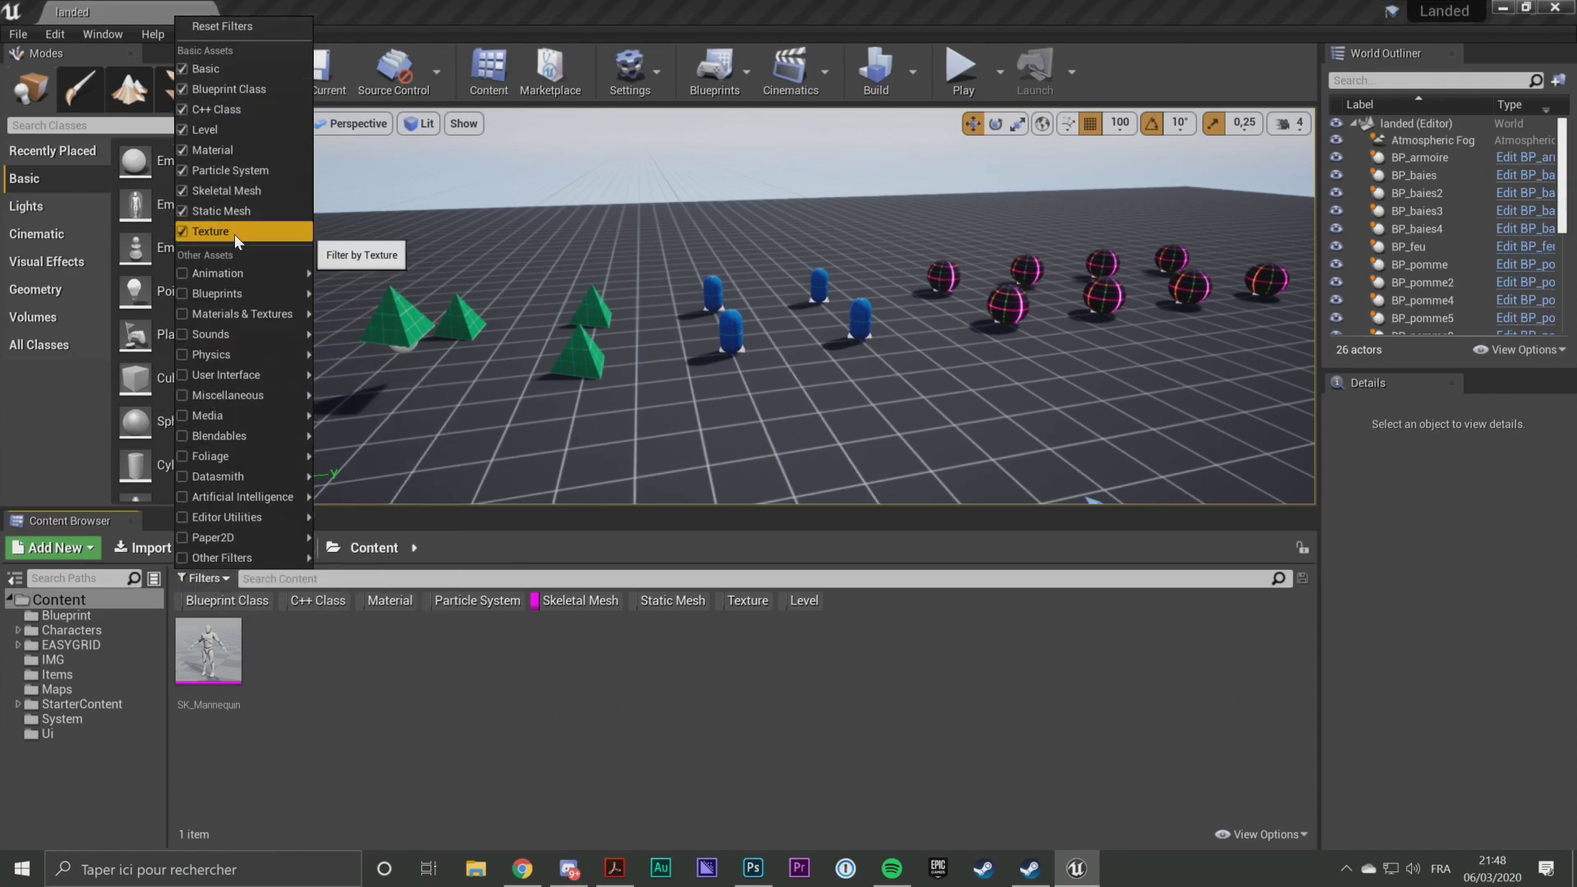
click(183, 108)
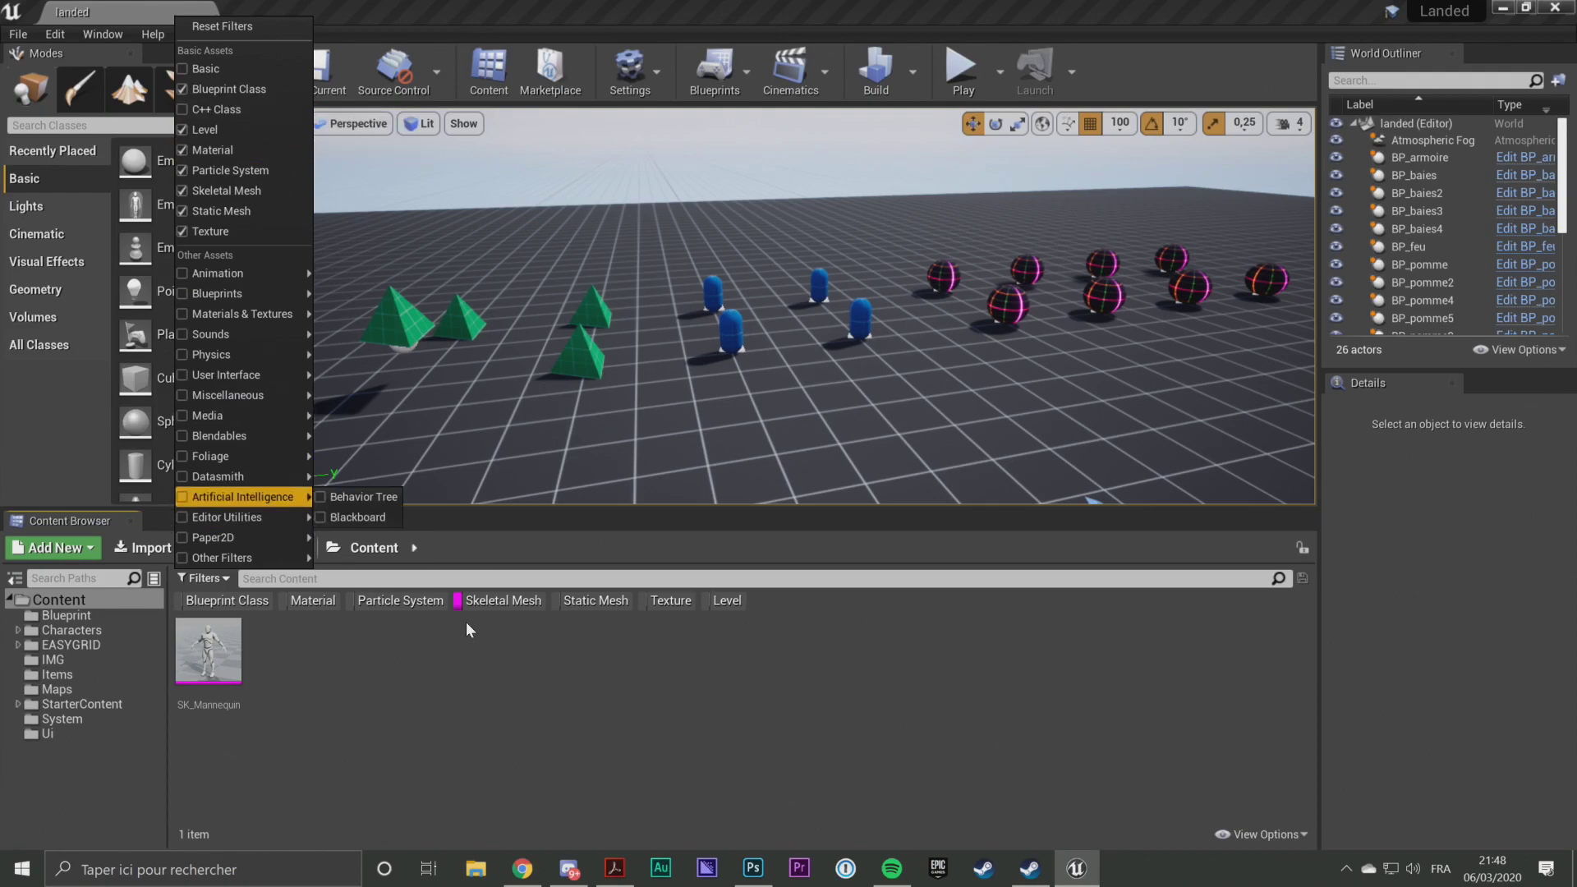
mouse_move(224, 279)
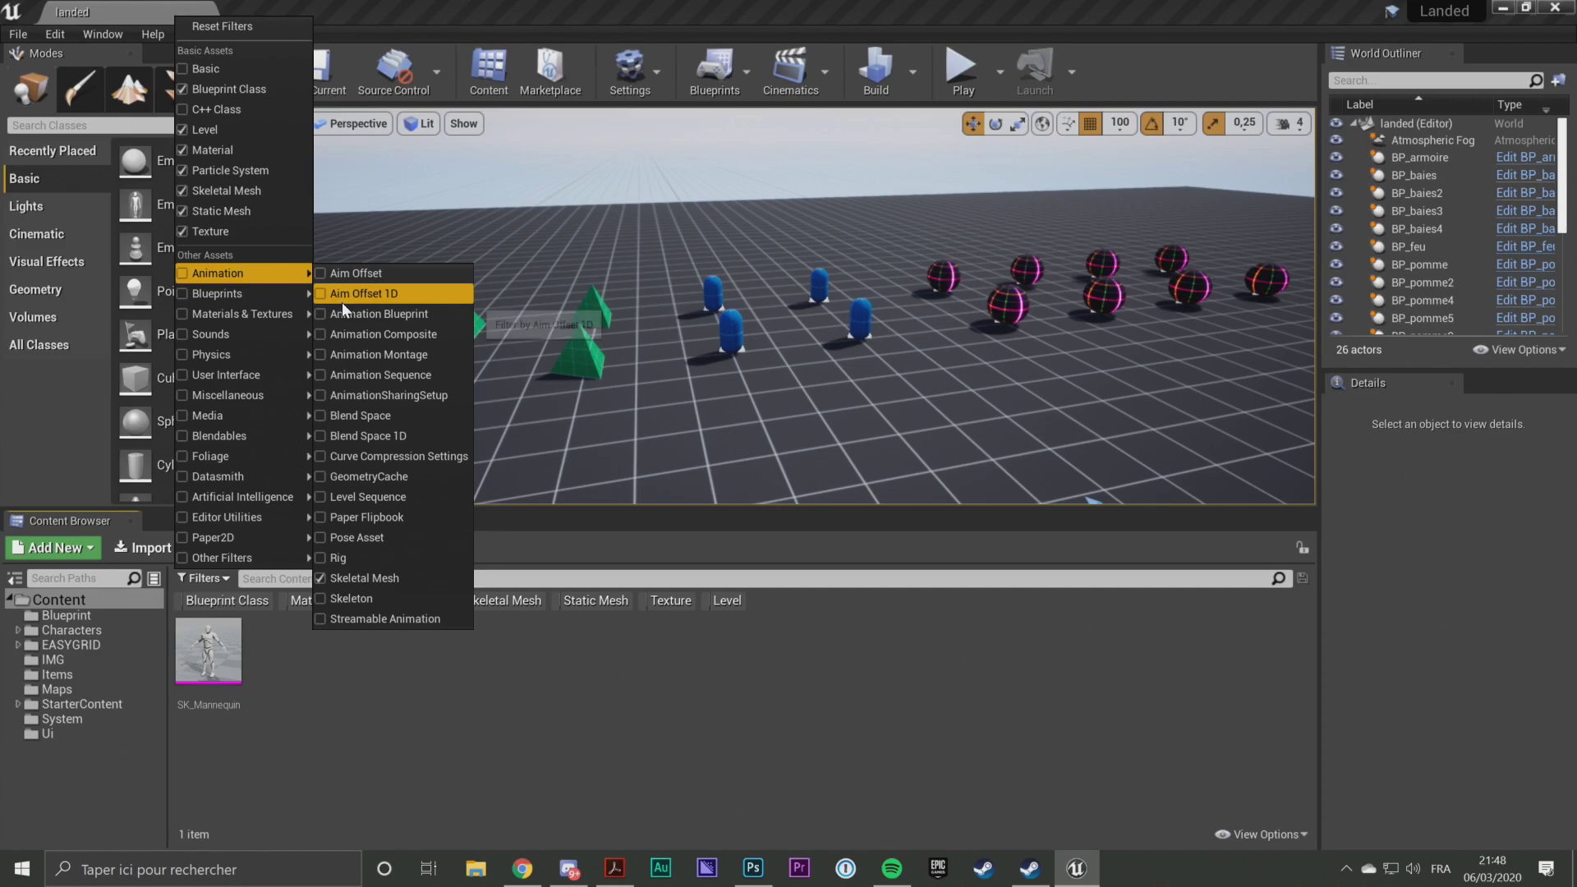
click(320, 313)
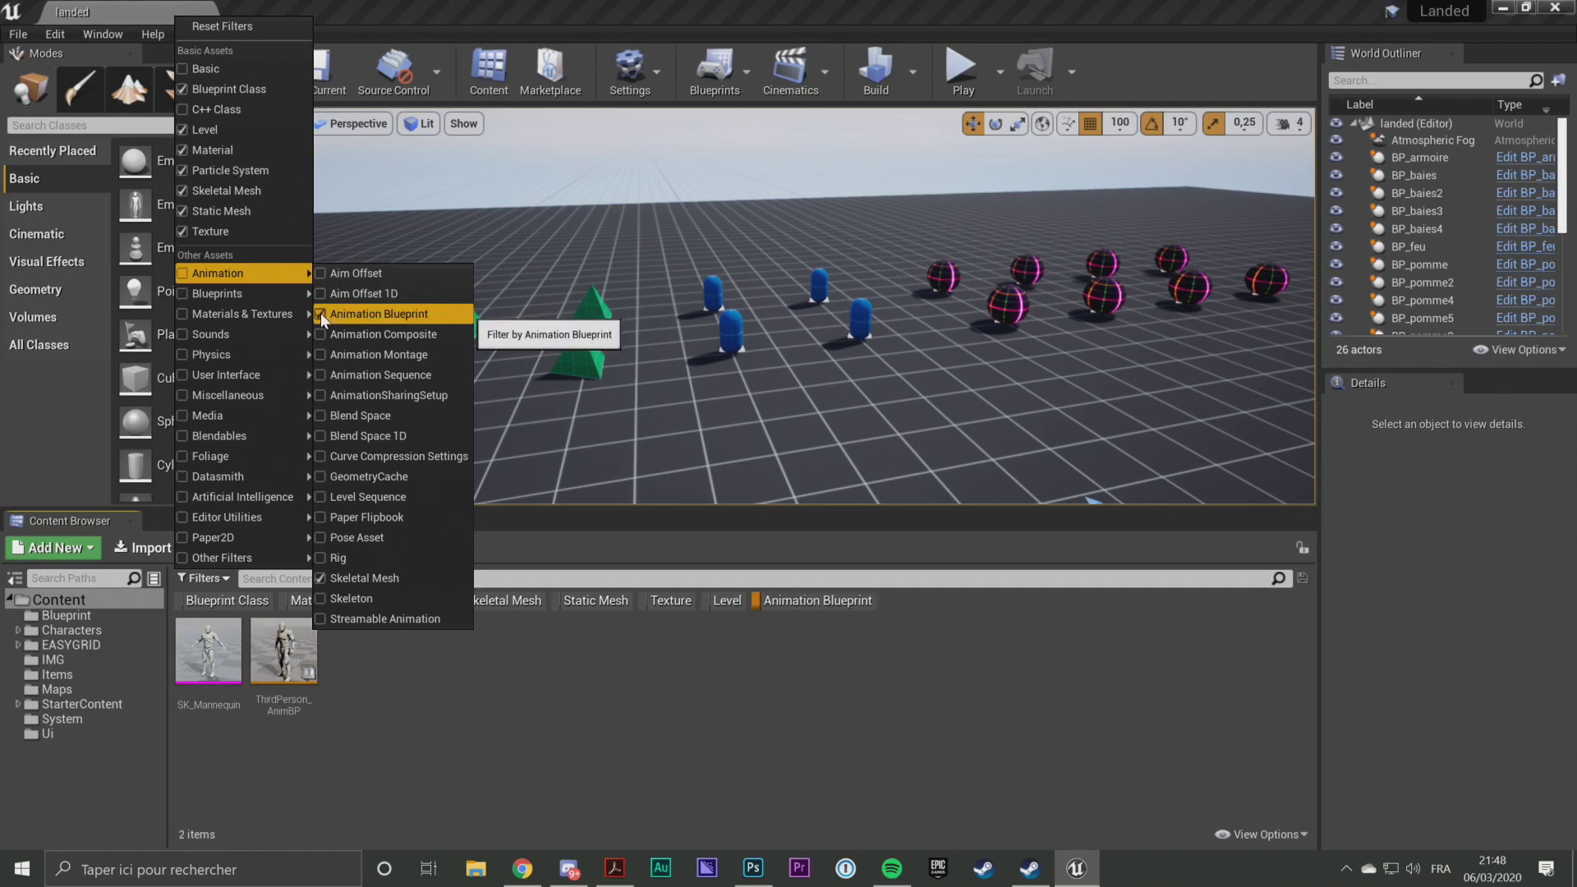
click(321, 436)
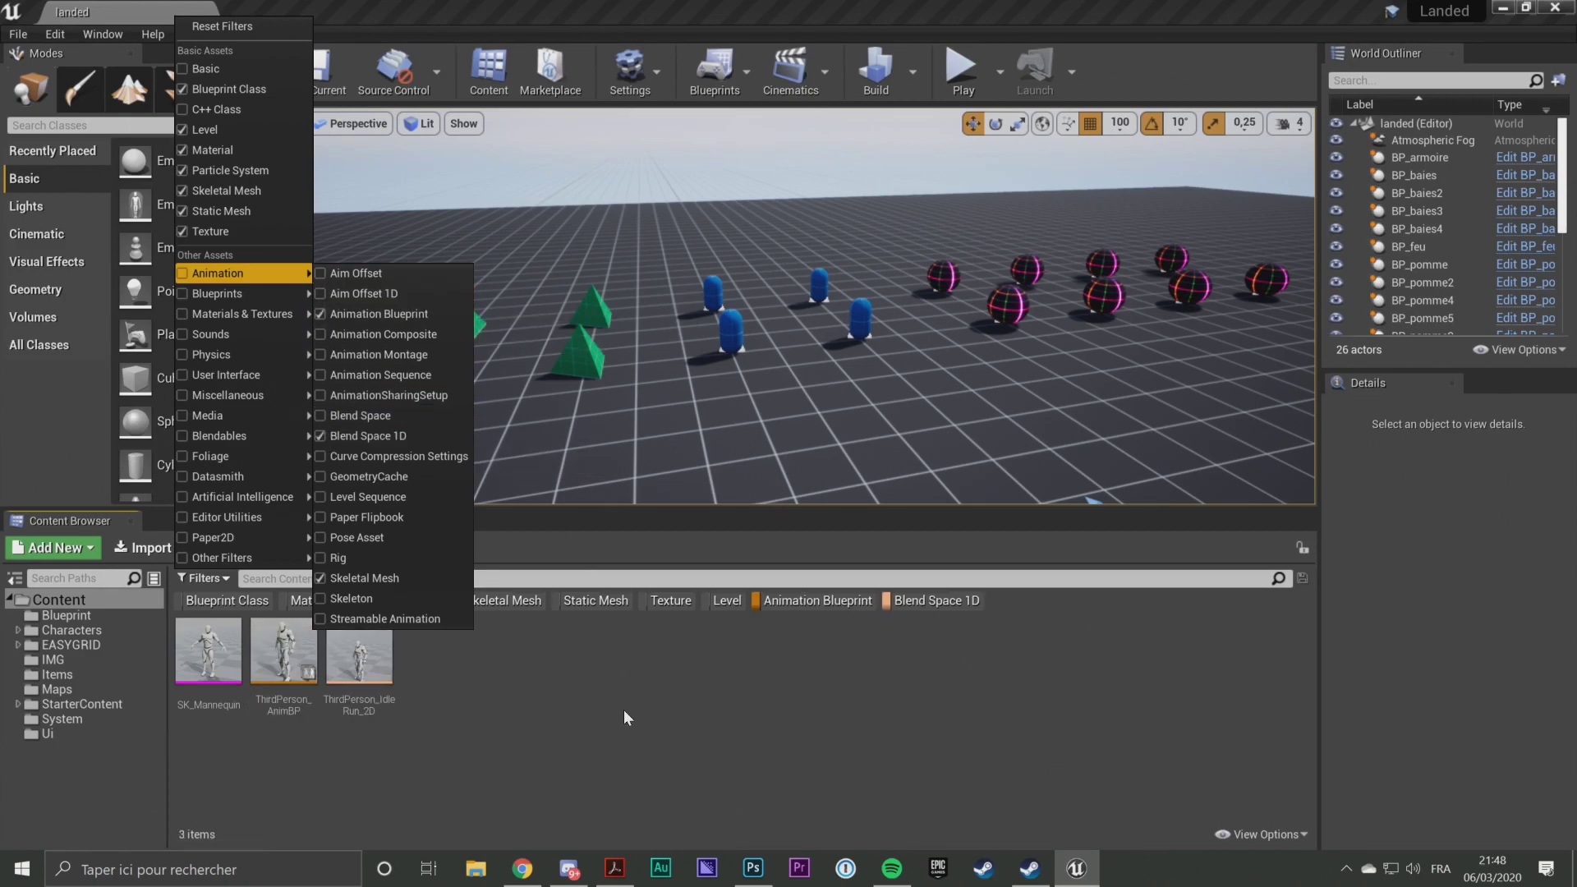
click(590, 714)
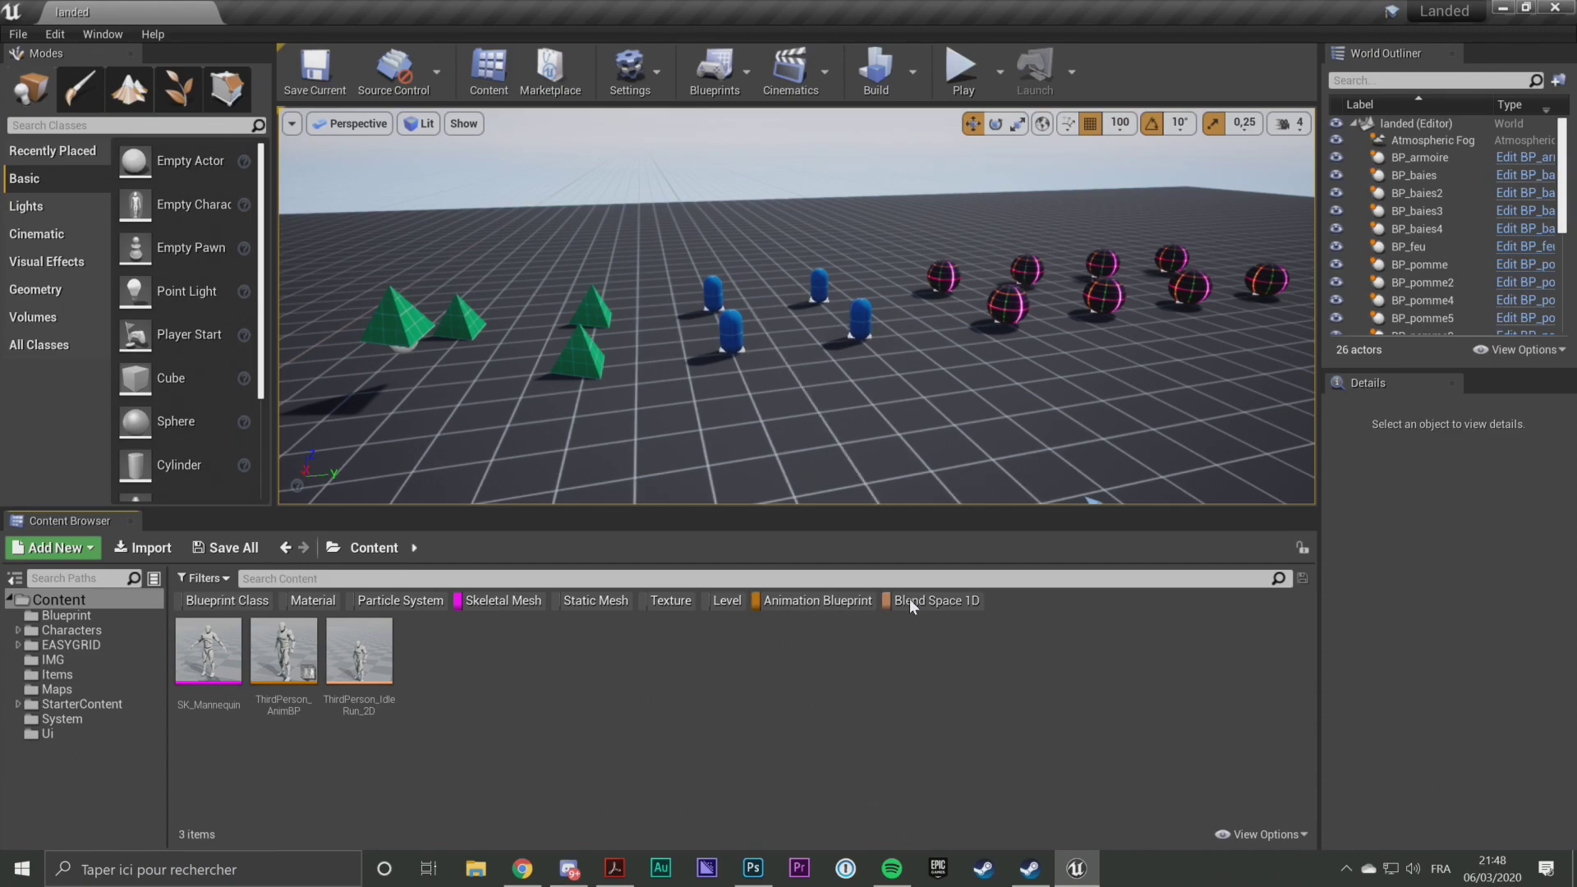
Deactivate the Animation Blueprint and Blend Space 1D filters in the filter bar
click(283, 653)
click(841, 600)
click(908, 601)
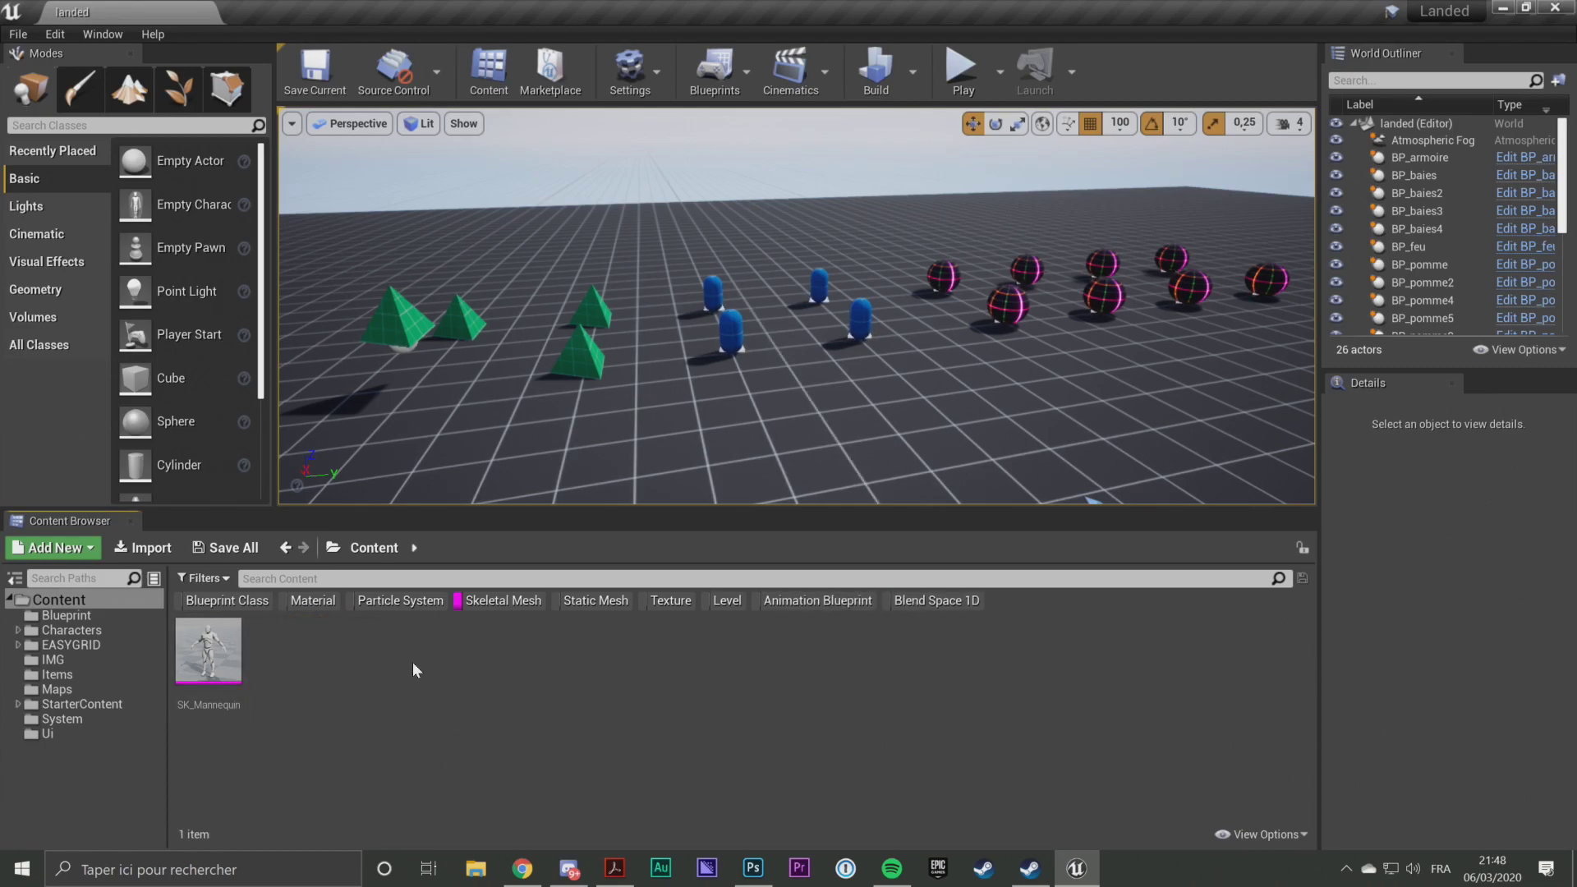
Deactivate the Skeletal Mesh filter and activate the Static Mesh, Particle System, Material, Blueprint Class and Texture filters
click(508, 601)
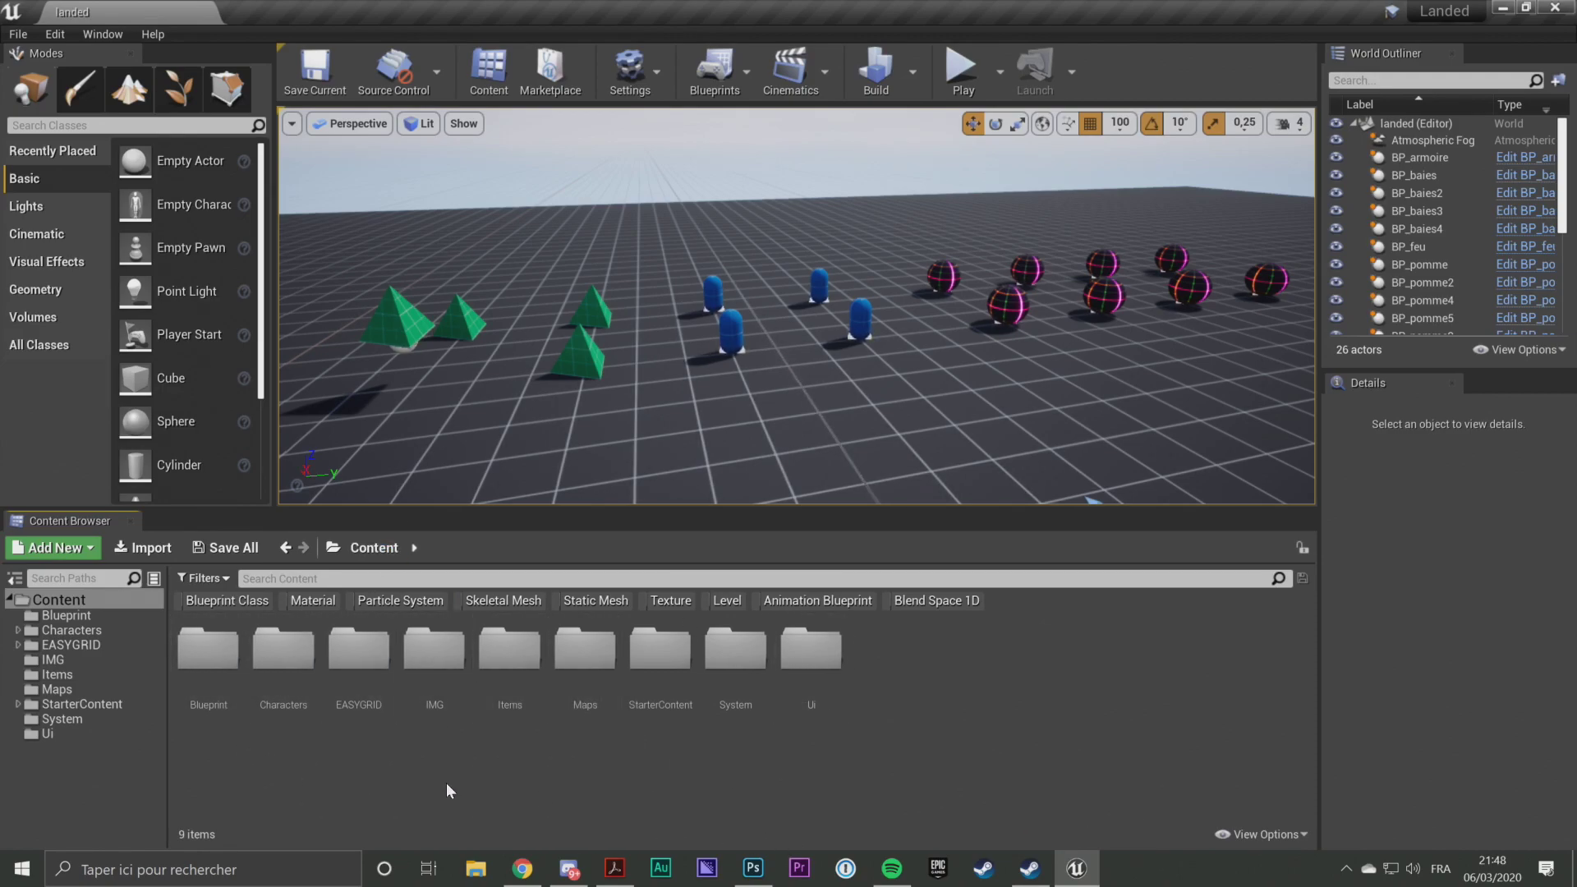
click(594, 602)
click(407, 601)
click(308, 601)
click(224, 600)
click(664, 601)
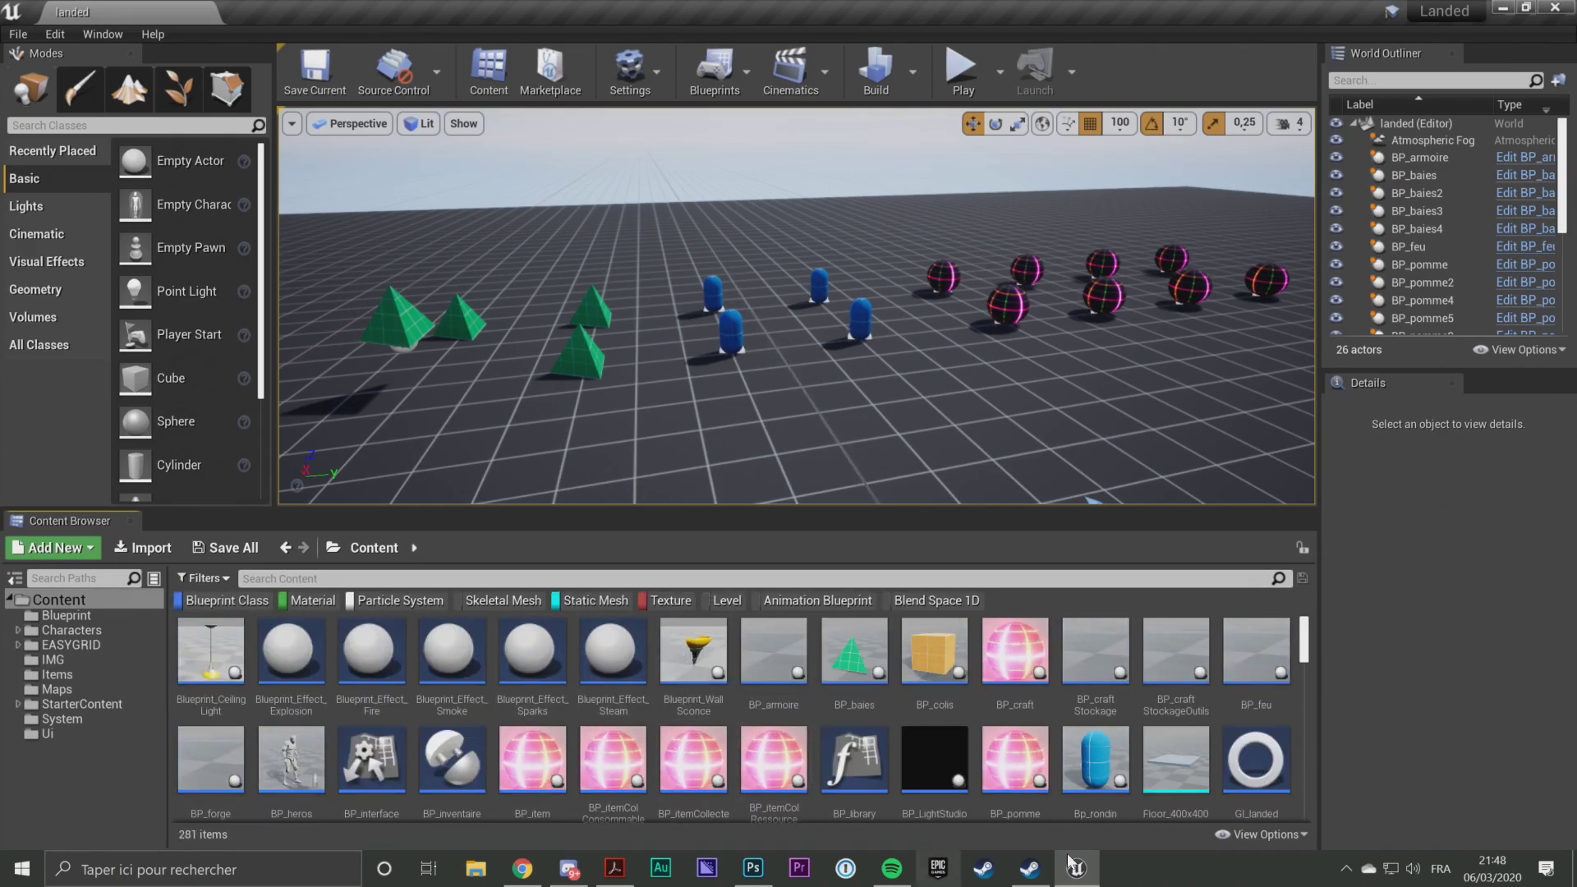
Show only Blend Space 1D assets, select the ThirdPerson_IdleRun_2D asset and clear the selection
click(936, 602)
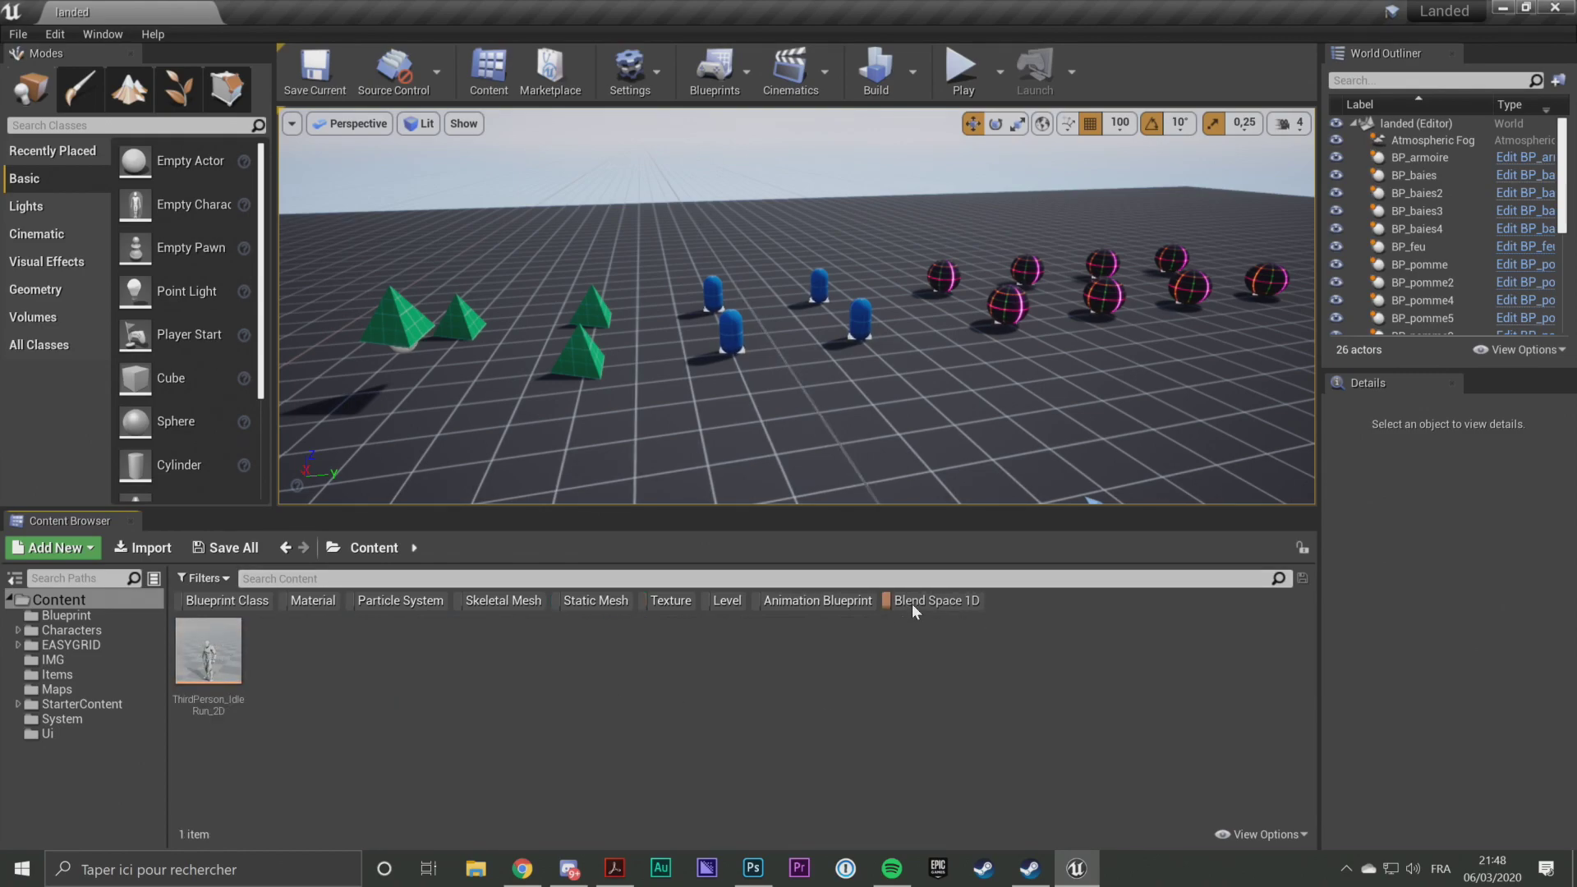
click(205, 649)
mouse_move(631, 858)
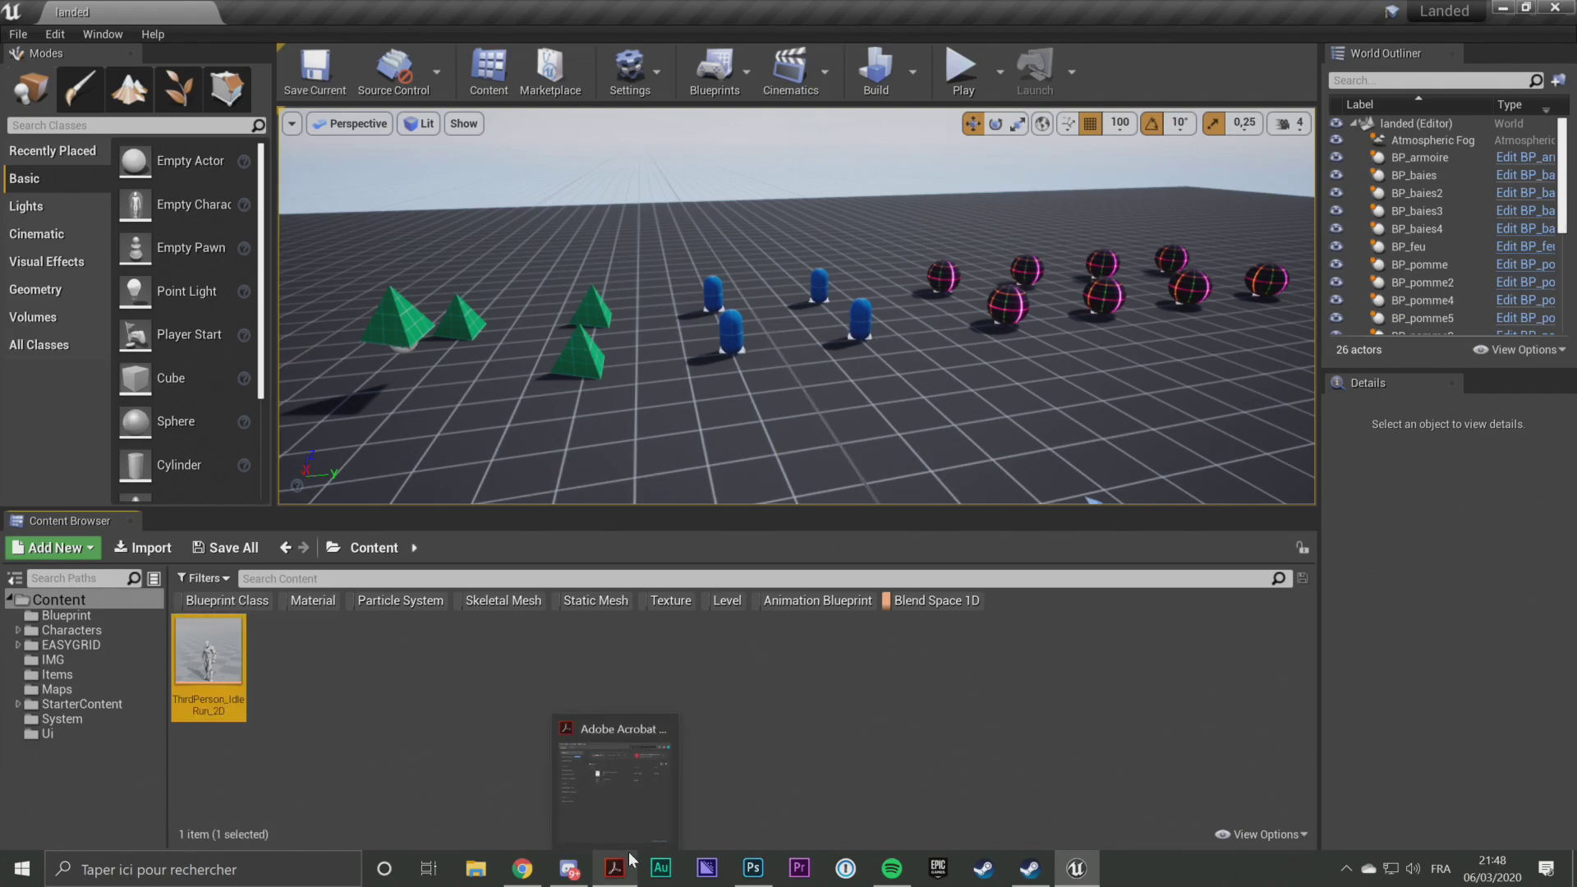
click(298, 653)
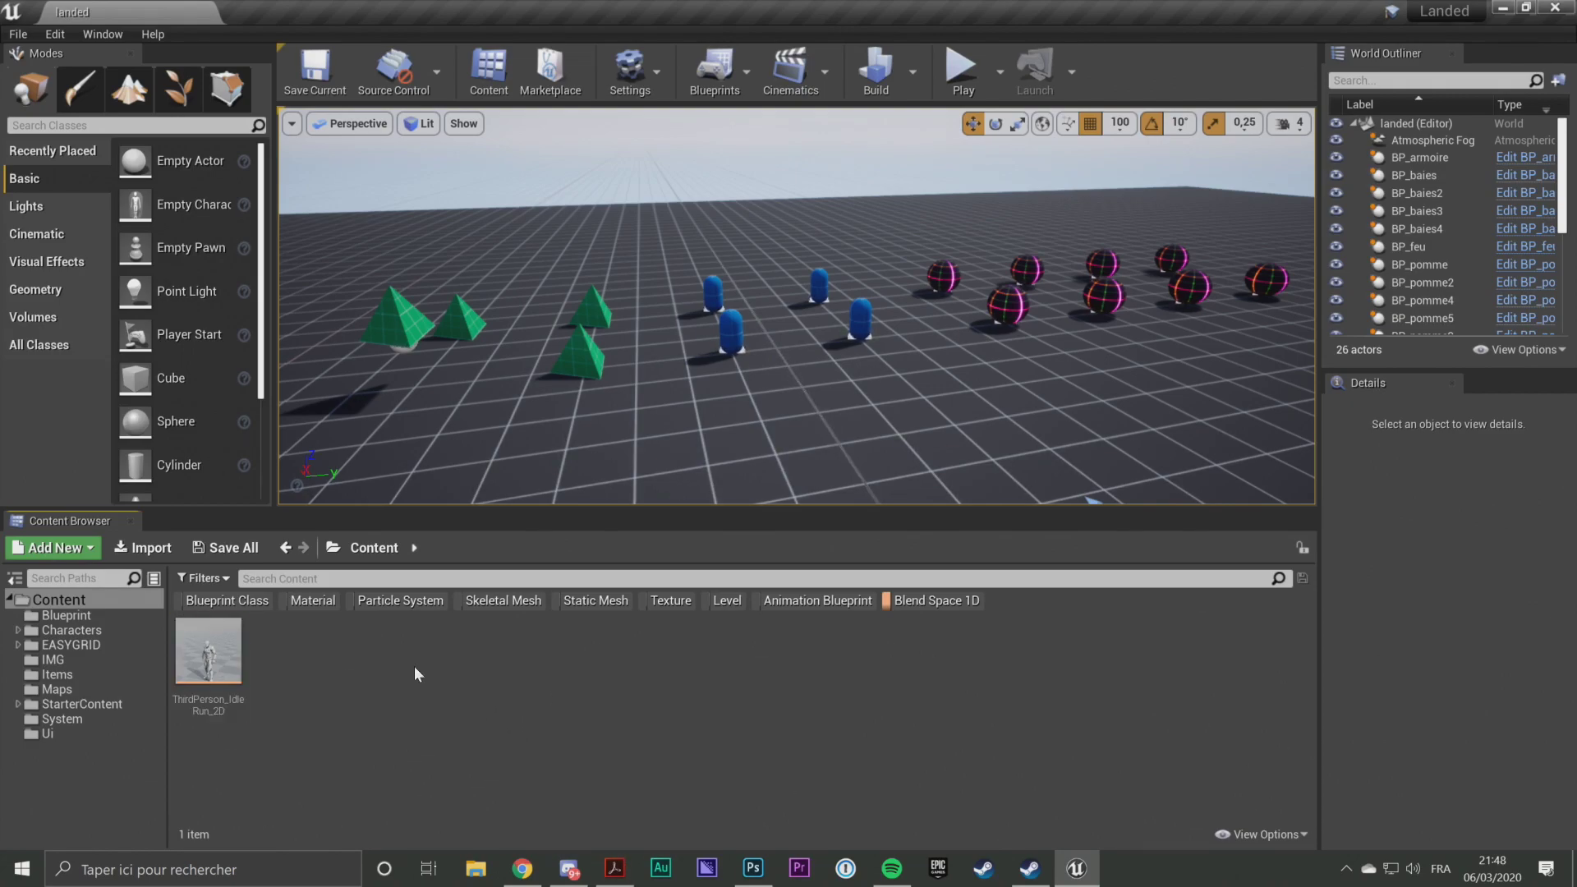
Activate the Blueprint Class, Material and Particle System filters alongside Blend Space 1D
click(245, 600)
click(316, 598)
click(394, 595)
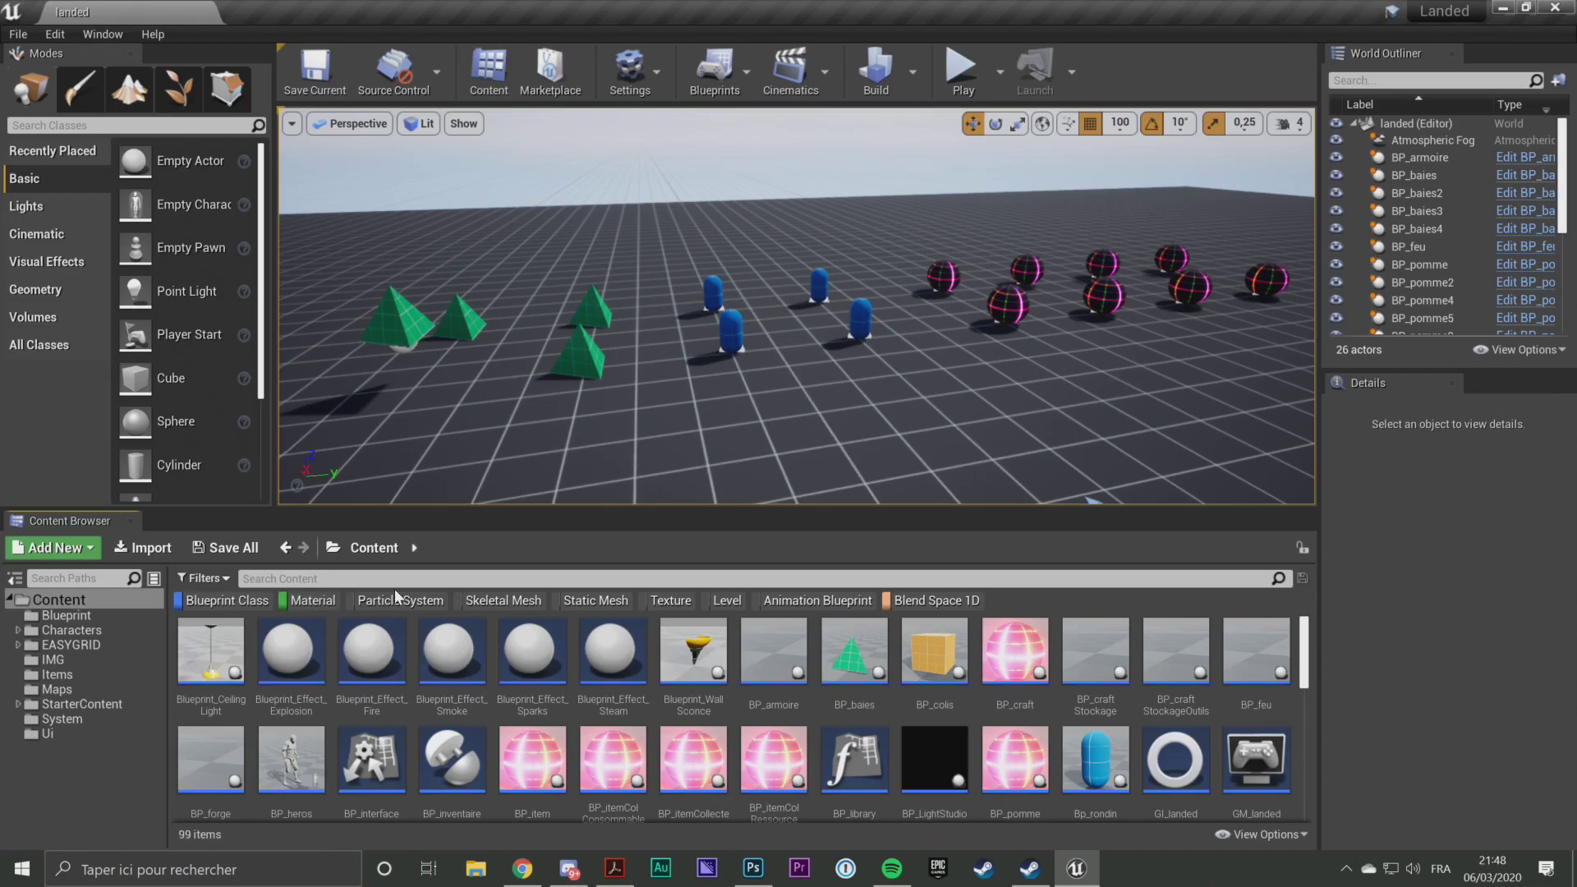
Look through the User Interface asset types in the filter list, and make the Content Browser slightly taller
click(201, 578)
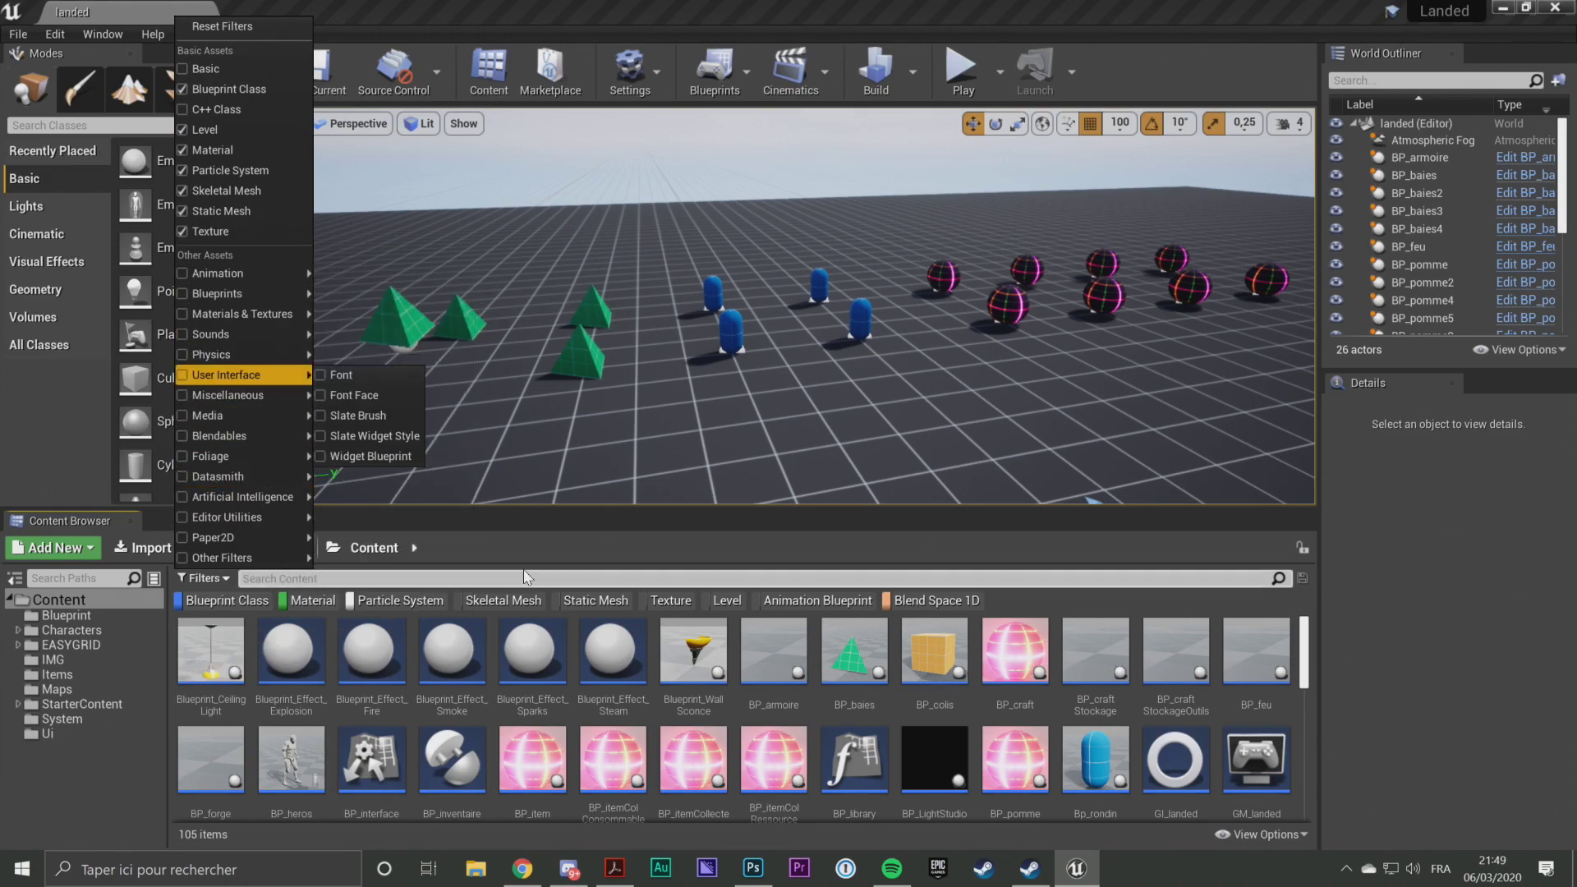
click(530, 642)
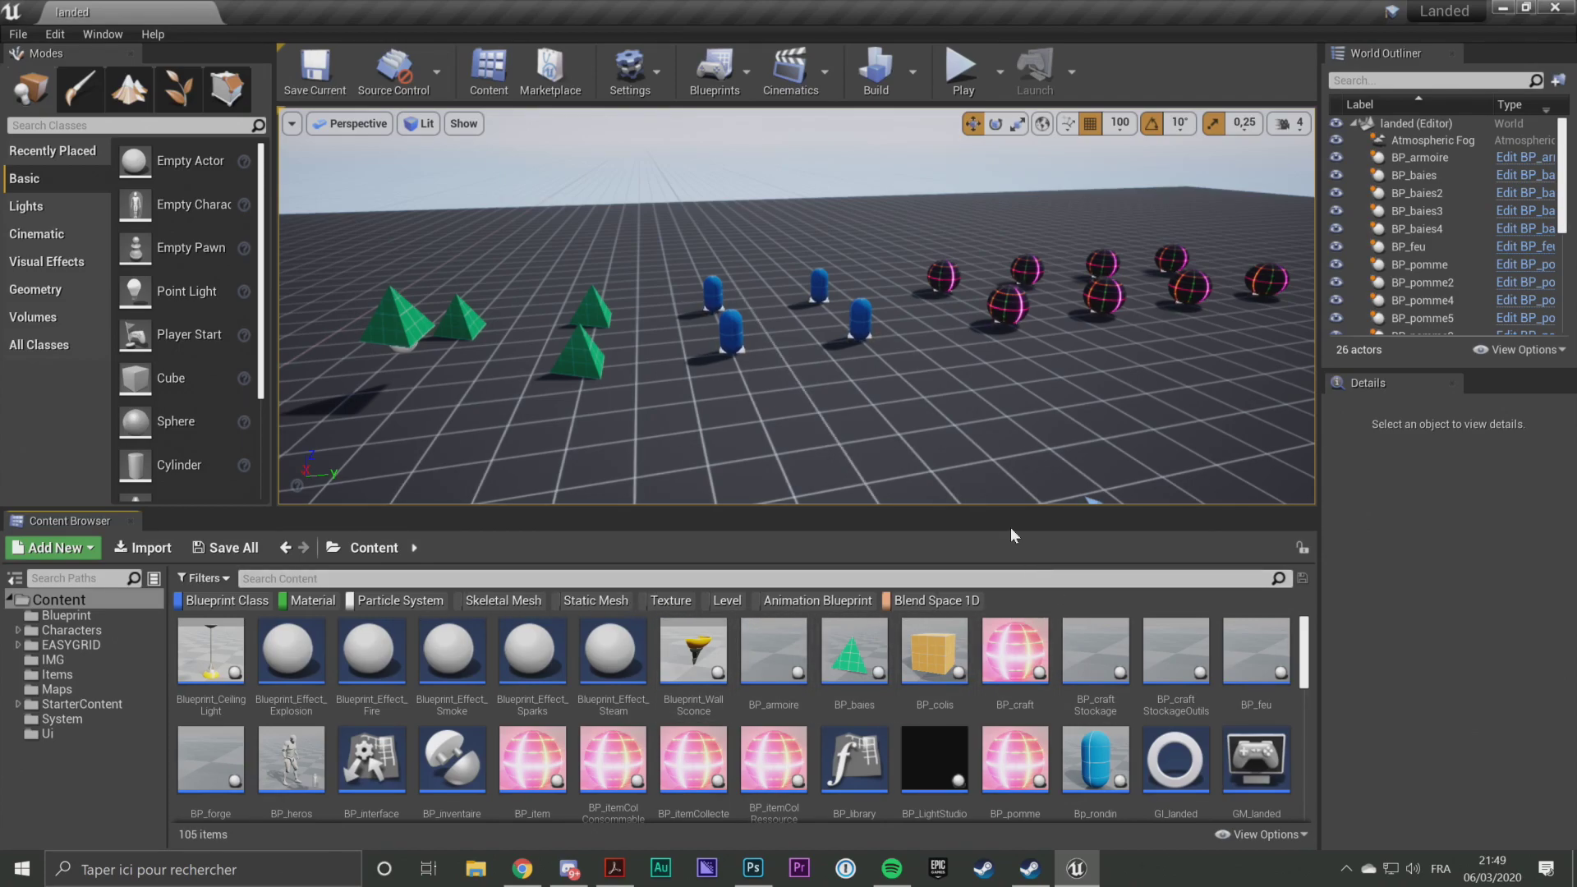
drag(842, 464, 875, 497)
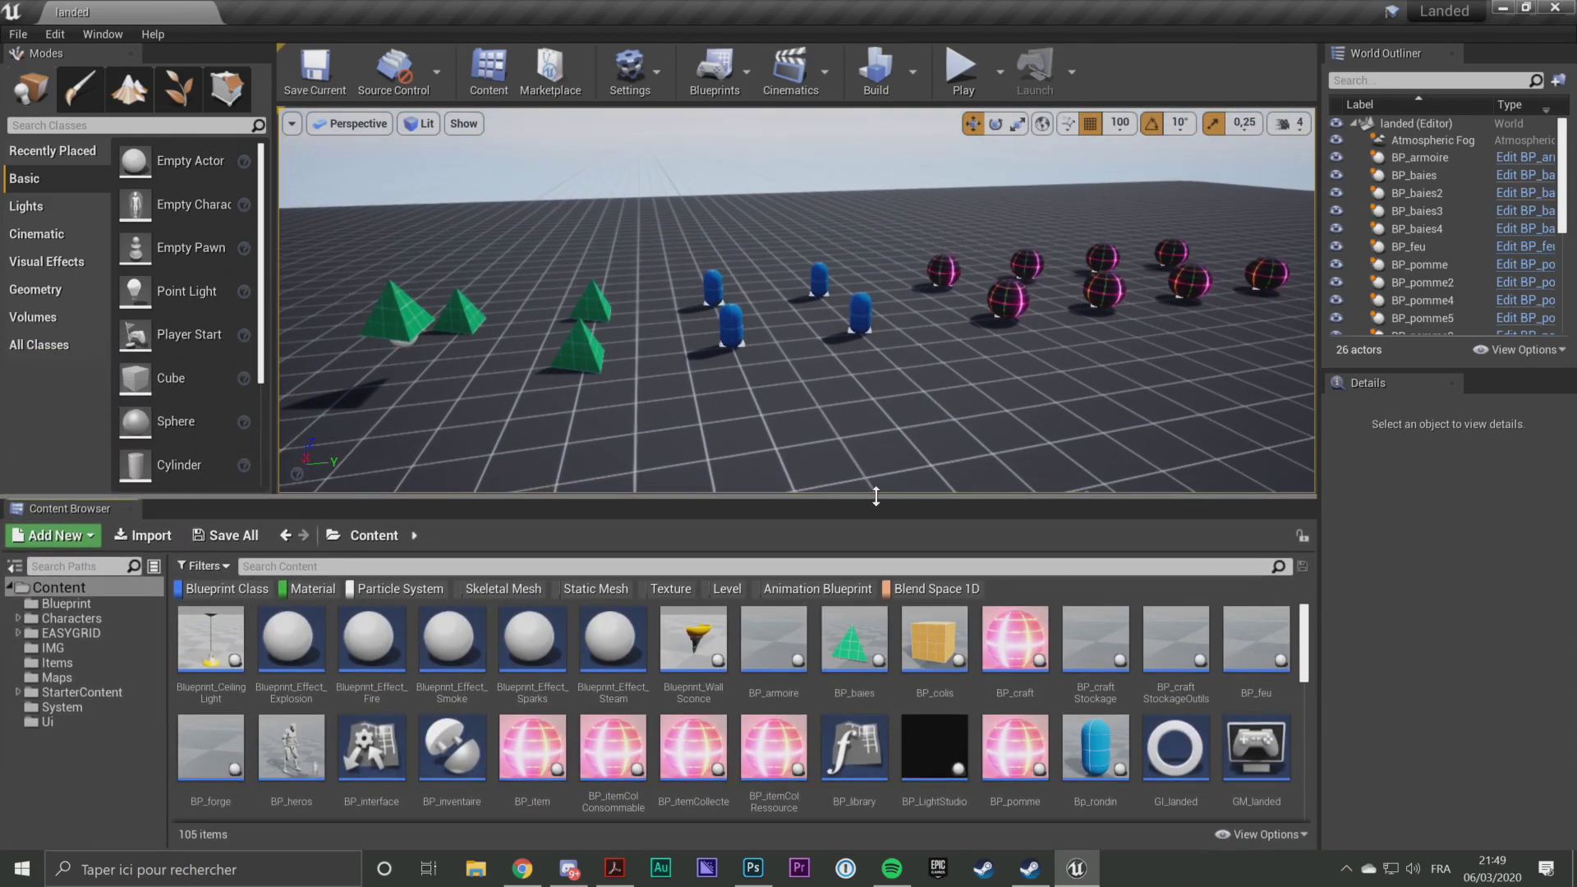